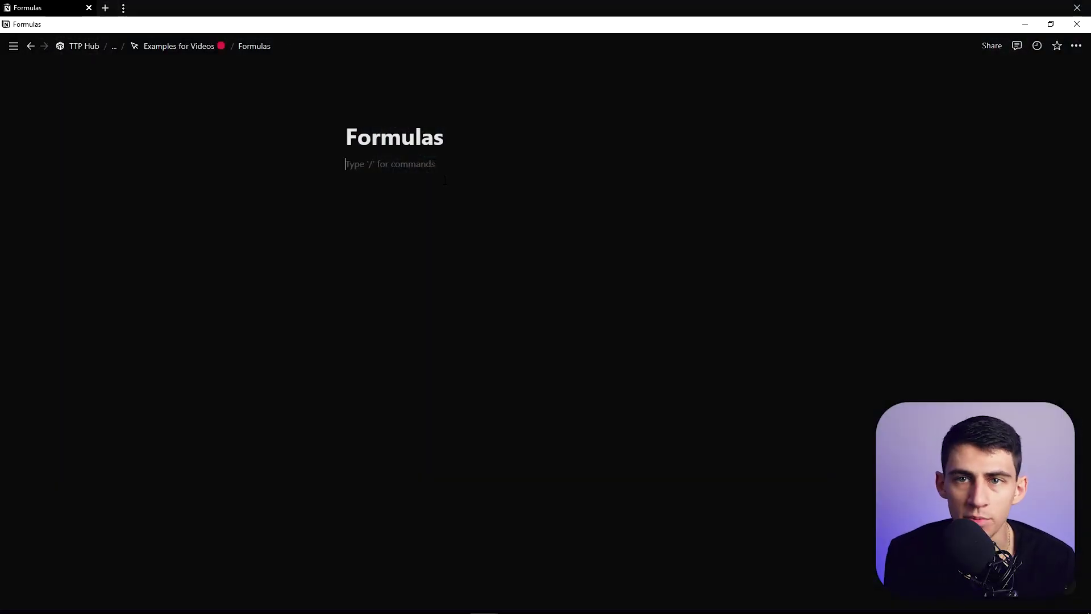
pyautogui.write('/')
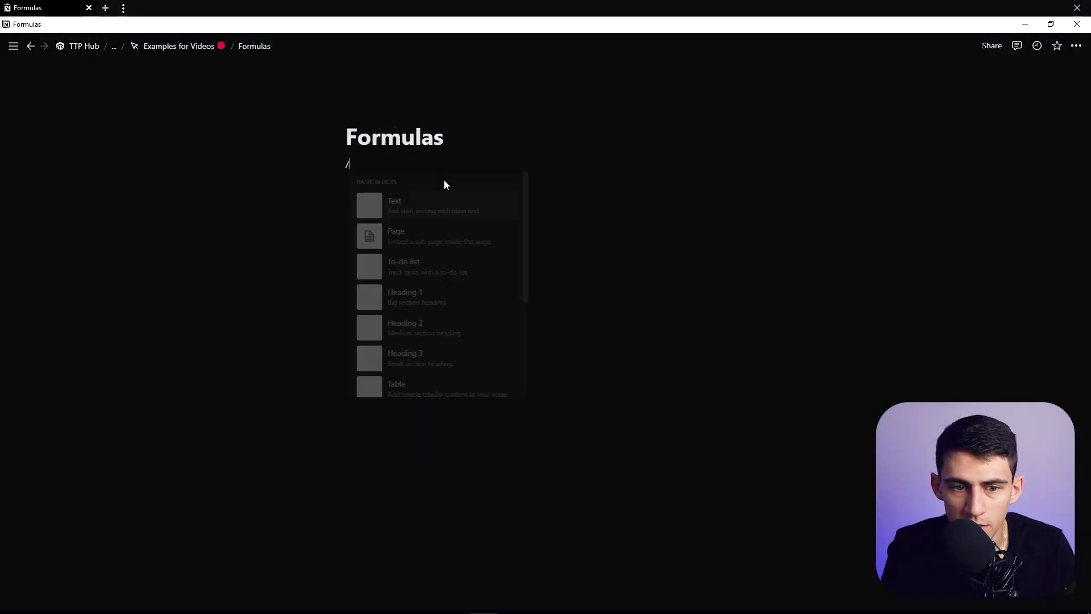
# Insert a Task Database table and add a date property named Time.
pyautogui.click(490, 235)
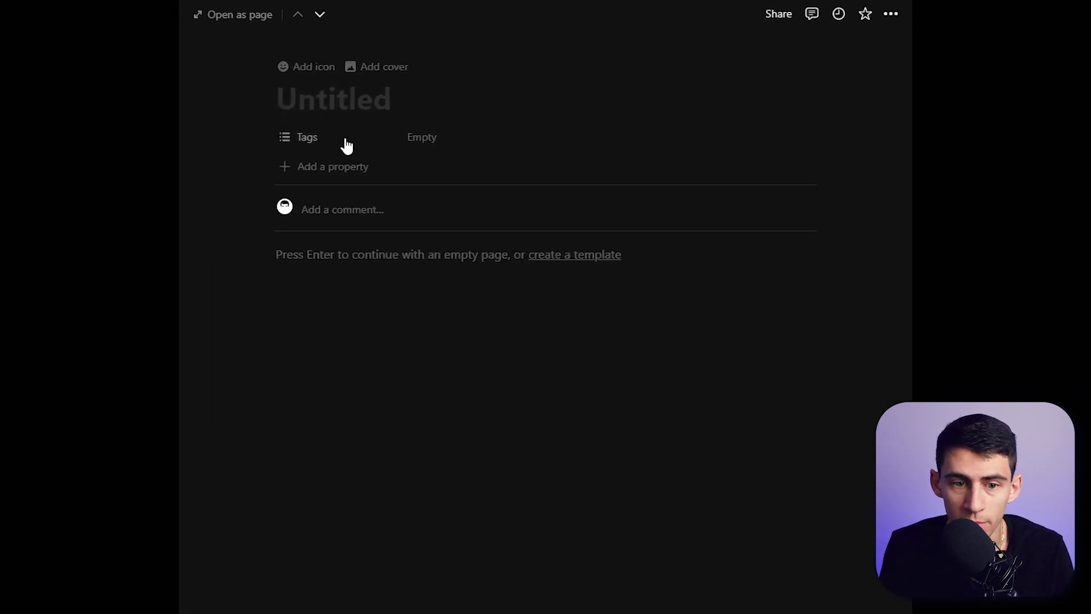
pyautogui.click(325, 164)
pyautogui.click(330, 227)
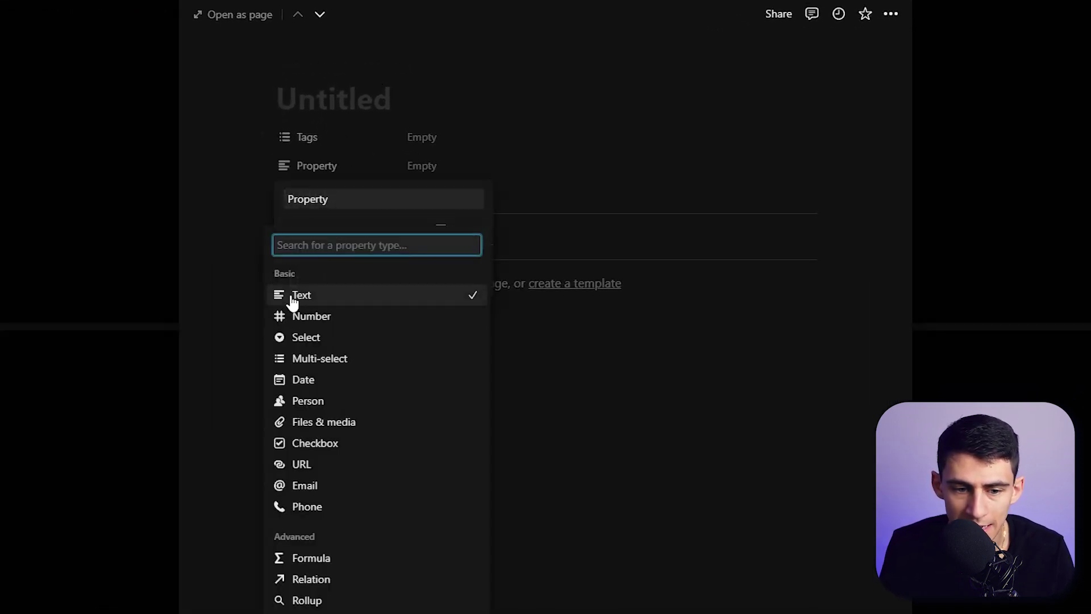
pyautogui.click(314, 379)
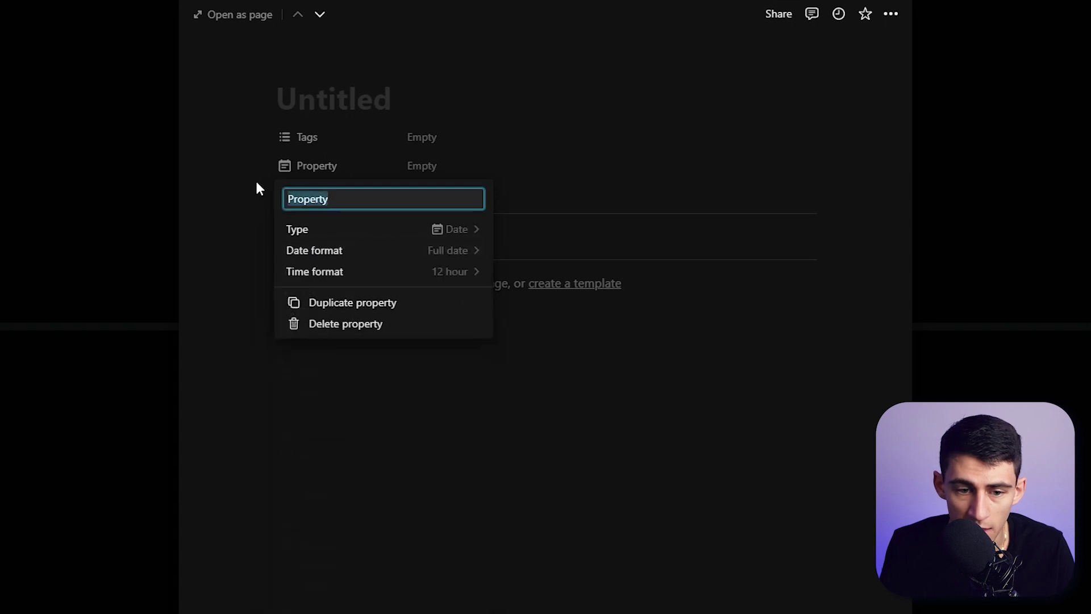
pyautogui.press('BackSpace')
pyautogui.write('Time')
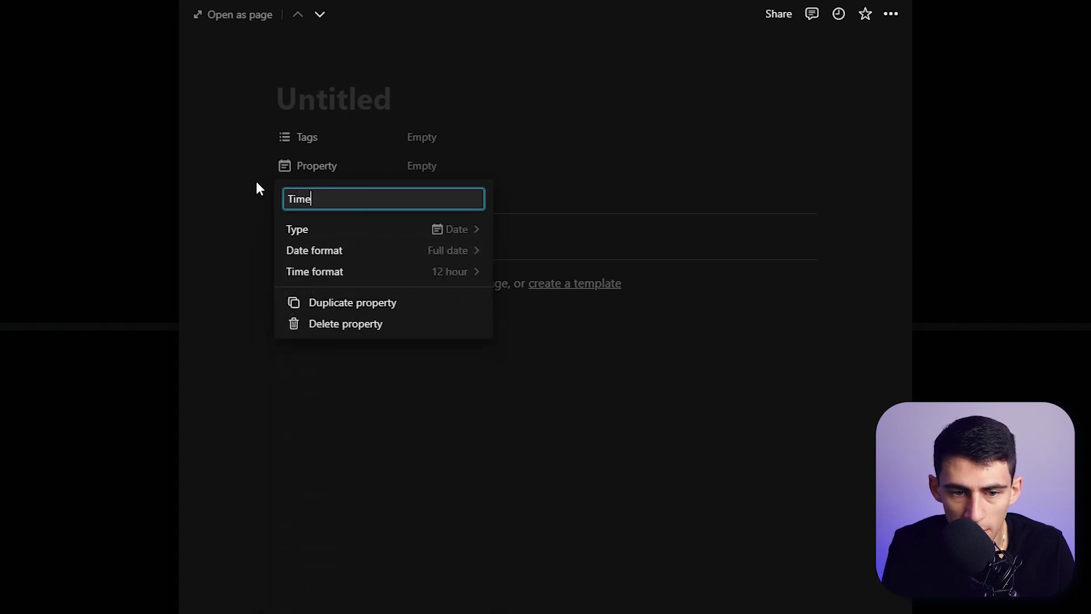
pyautogui.press('Return')
# Date the task June 13, 2022, title it Test This, and close the page.
pyautogui.click(419, 138)
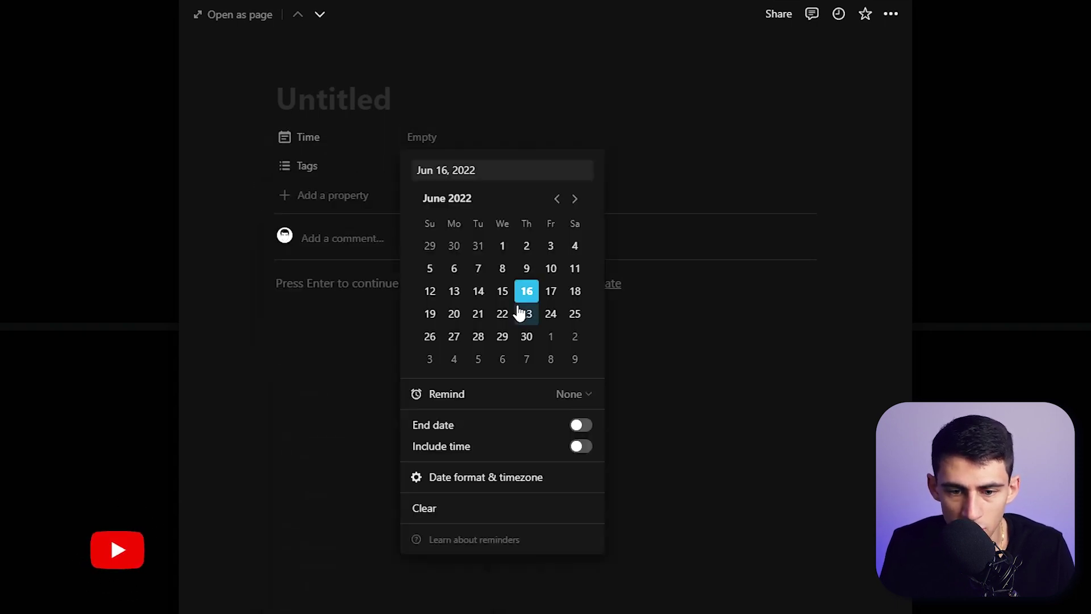
pyautogui.click(455, 290)
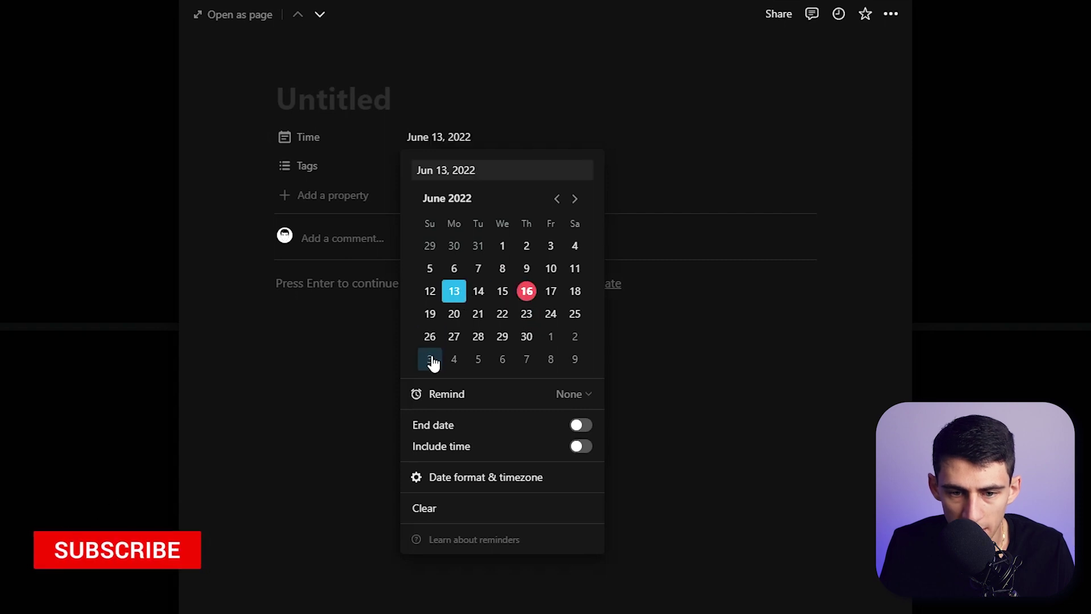
pyautogui.click(341, 100)
pyautogui.write('Test This')
pyautogui.press('Escape')
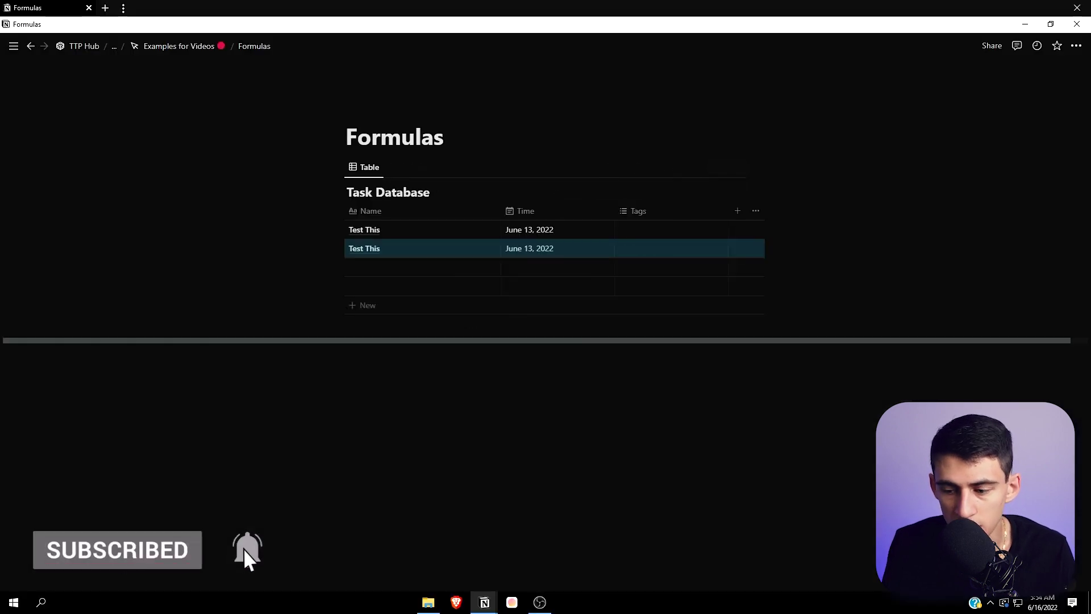
# Redate the second task to June 11, 2022 and add a filter on Time.
pyautogui.click(536, 248)
pyautogui.click(632, 347)
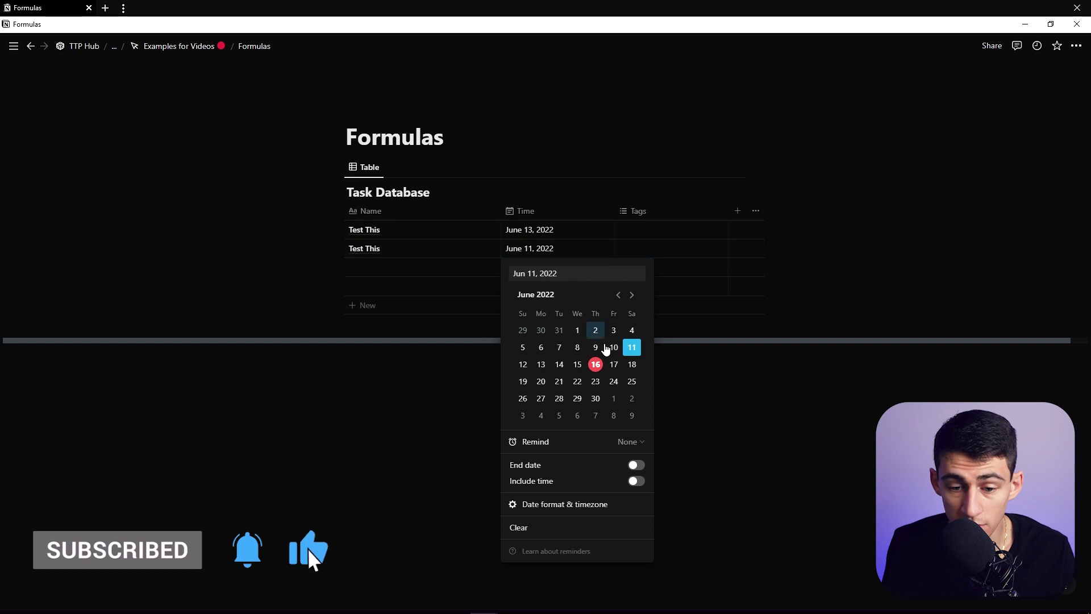
pyautogui.click(616, 167)
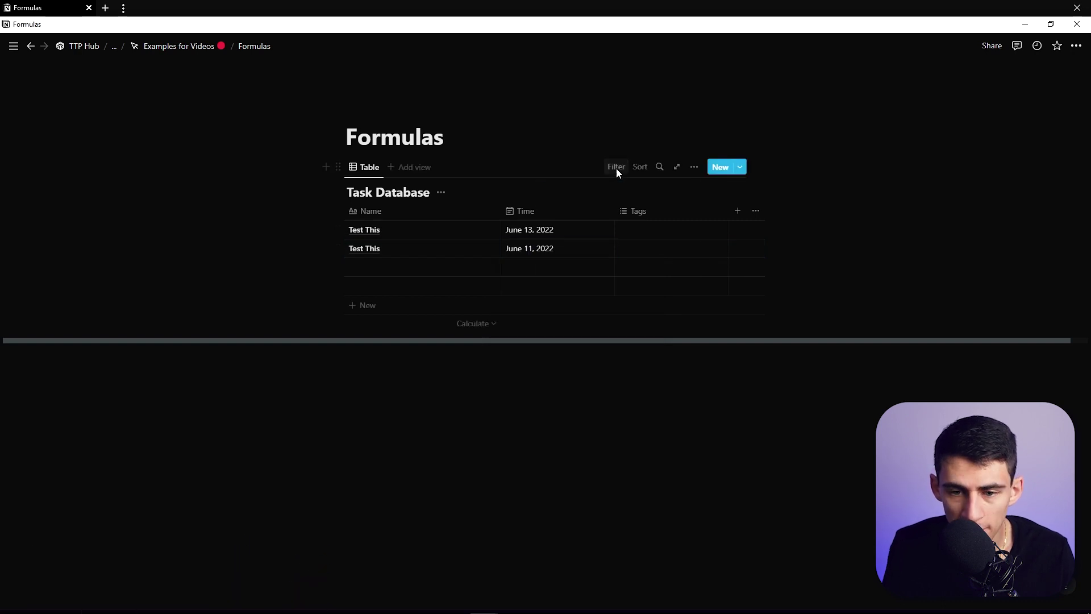
pyautogui.click(577, 232)
# Set the Time filter rule to Is within the past week.
pyautogui.click(427, 230)
pyautogui.click(465, 250)
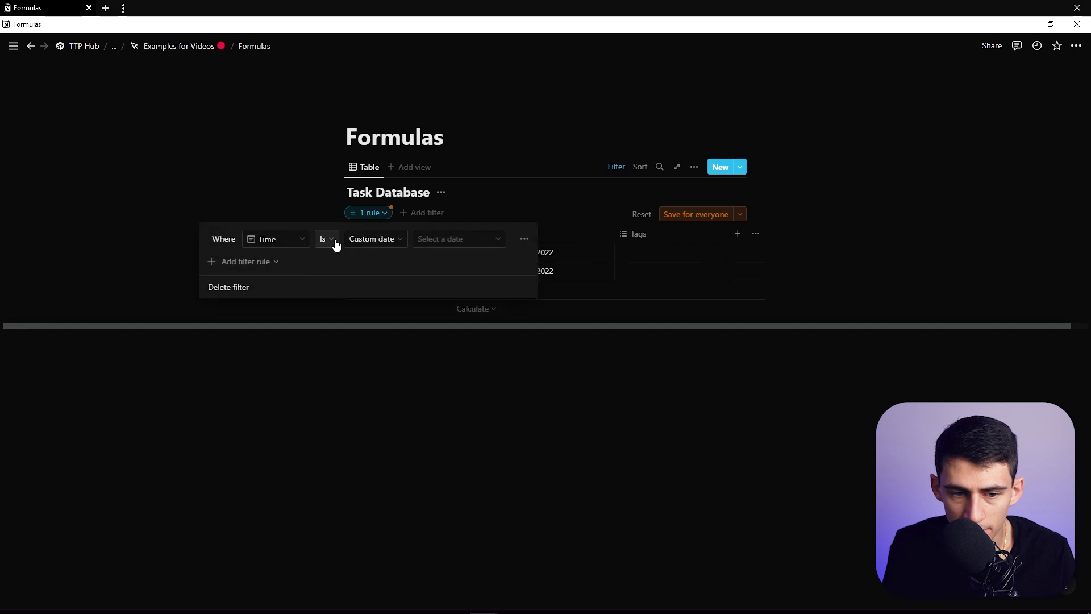
pyautogui.click(338, 245)
pyautogui.click(311, 334)
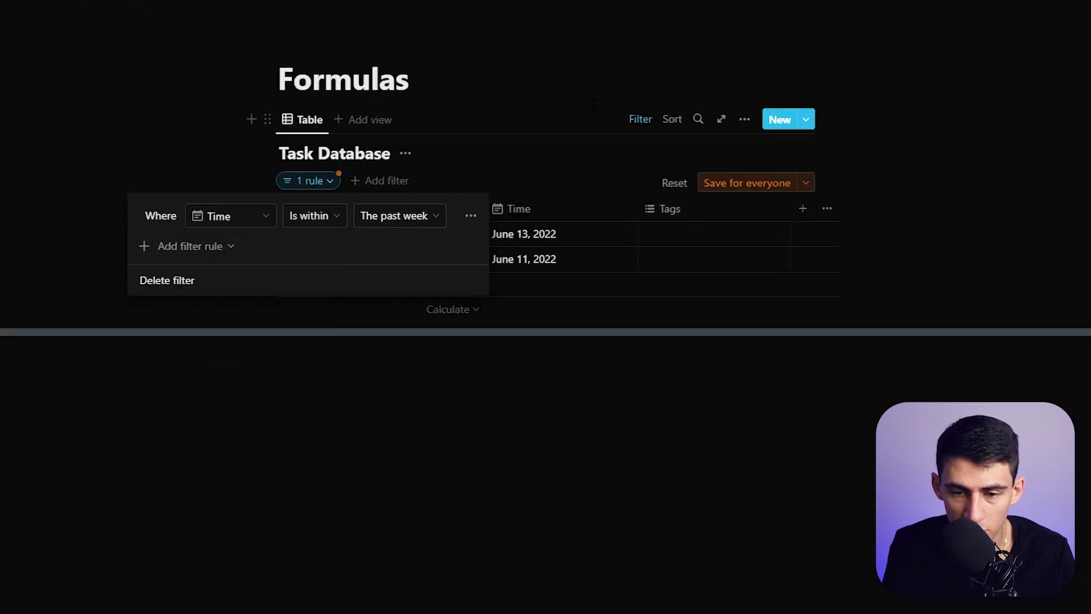
pyautogui.click(507, 195)
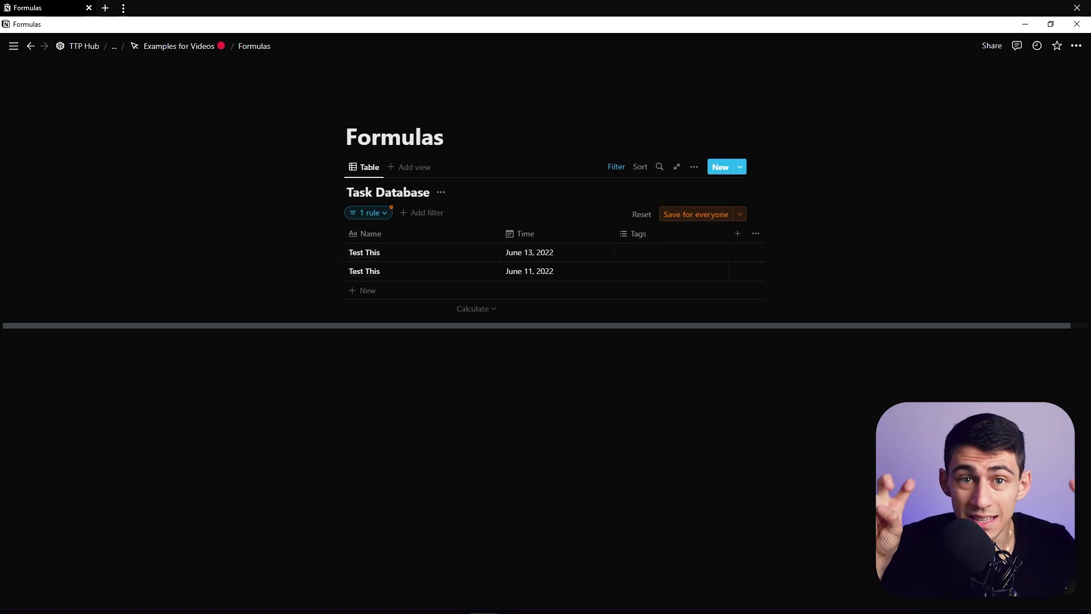
pyautogui.click(488, 253)
# Add a Day of the Week formula using formatDate(prop("Time"), "dddd"), showing Monday.
pyautogui.click(388, 221)
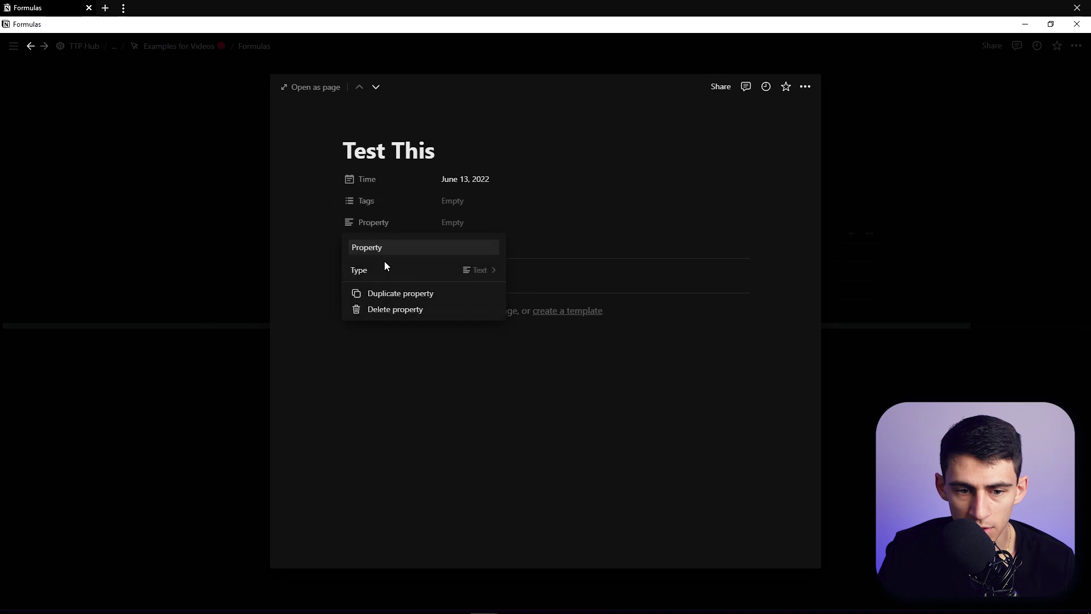
pyautogui.click(385, 261)
pyautogui.click(364, 488)
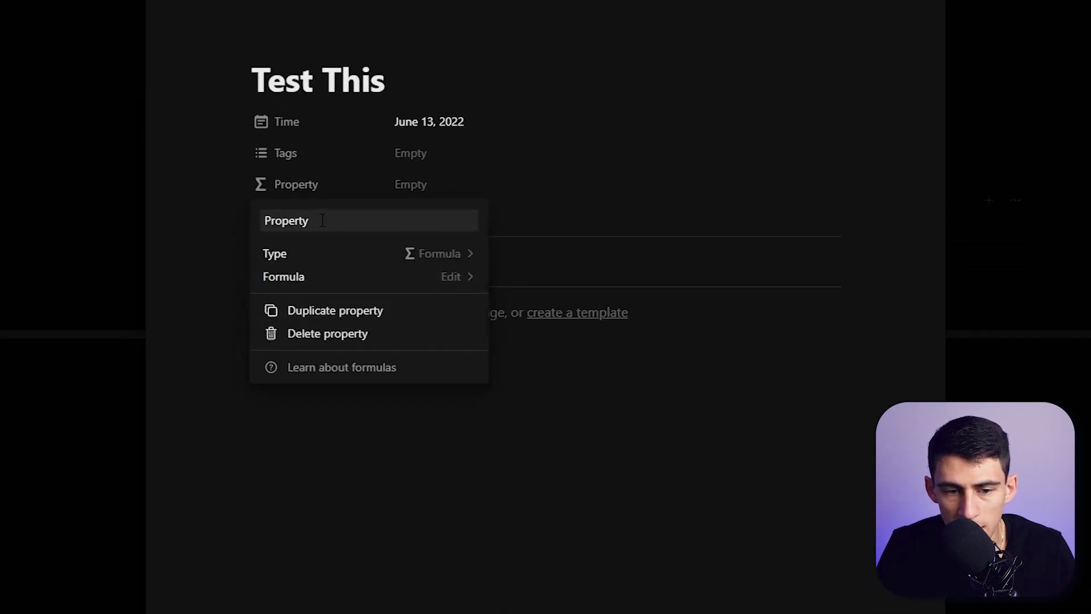
pyautogui.write('Day of the We')
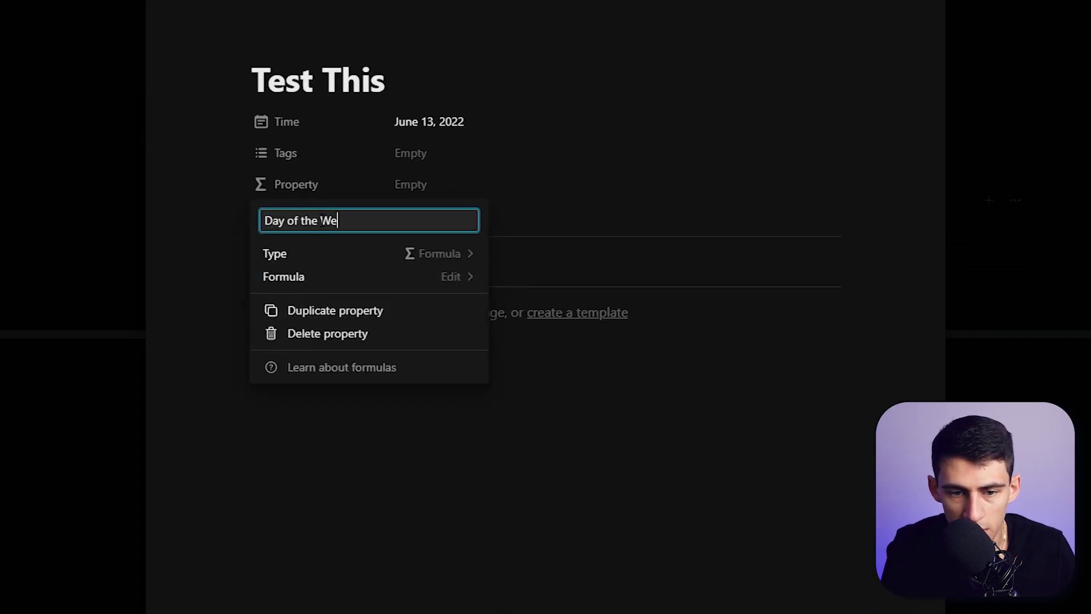
pyautogui.write('k')
pyautogui.click(450, 276)
pyautogui.write('formatDate(')
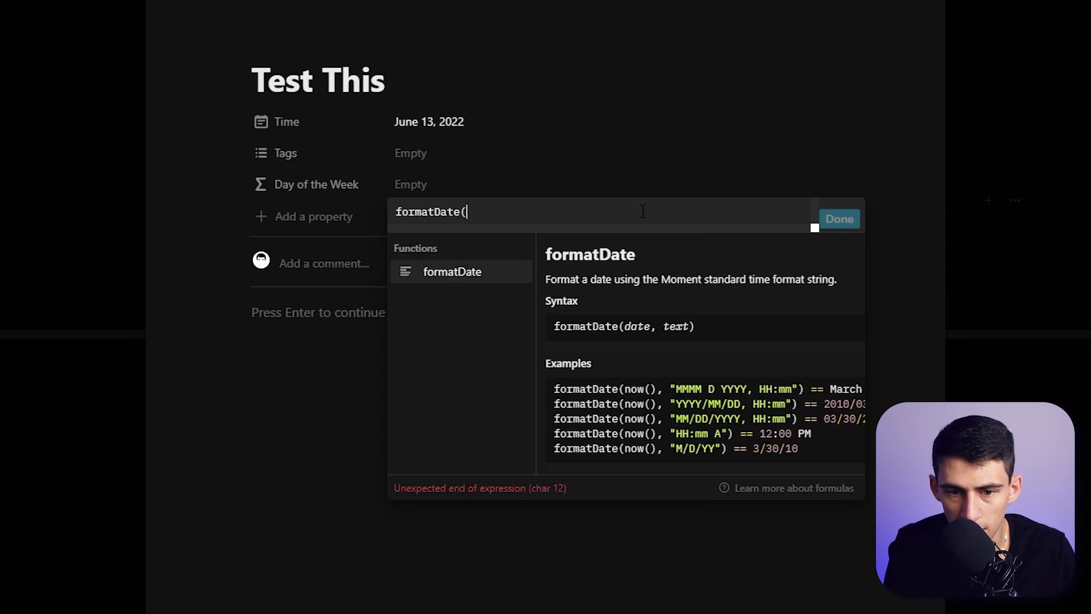
pyautogui.write('prop')
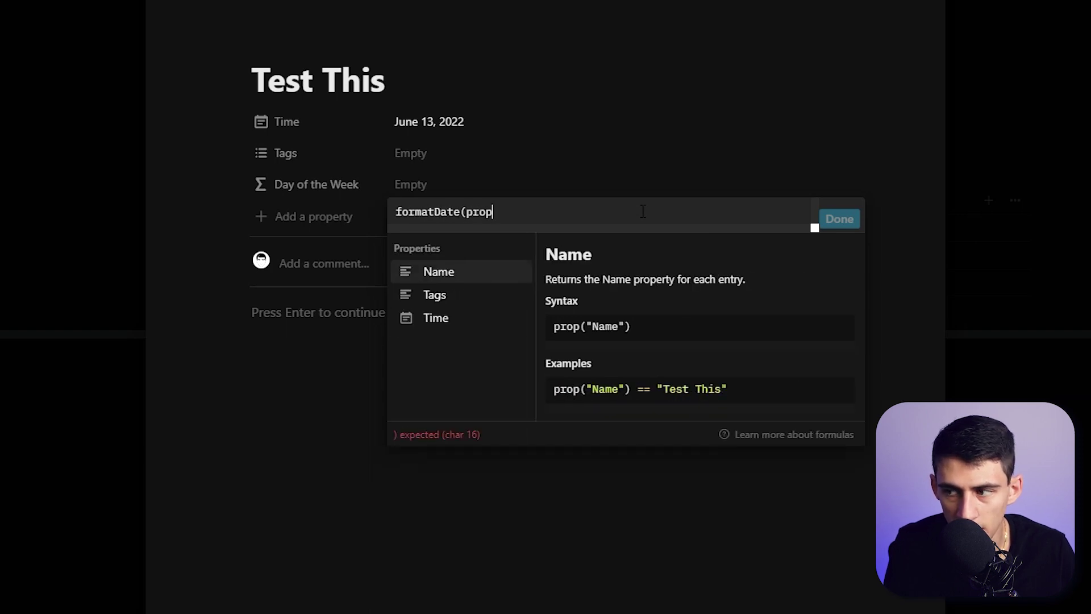
pyautogui.write('("Time")')
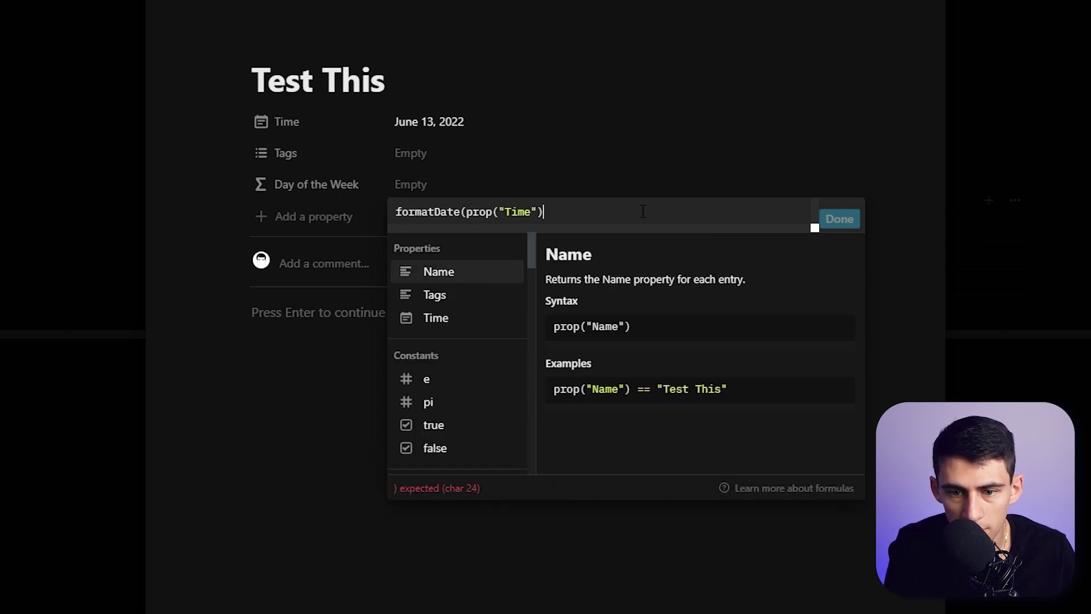
pyautogui.write(', ')
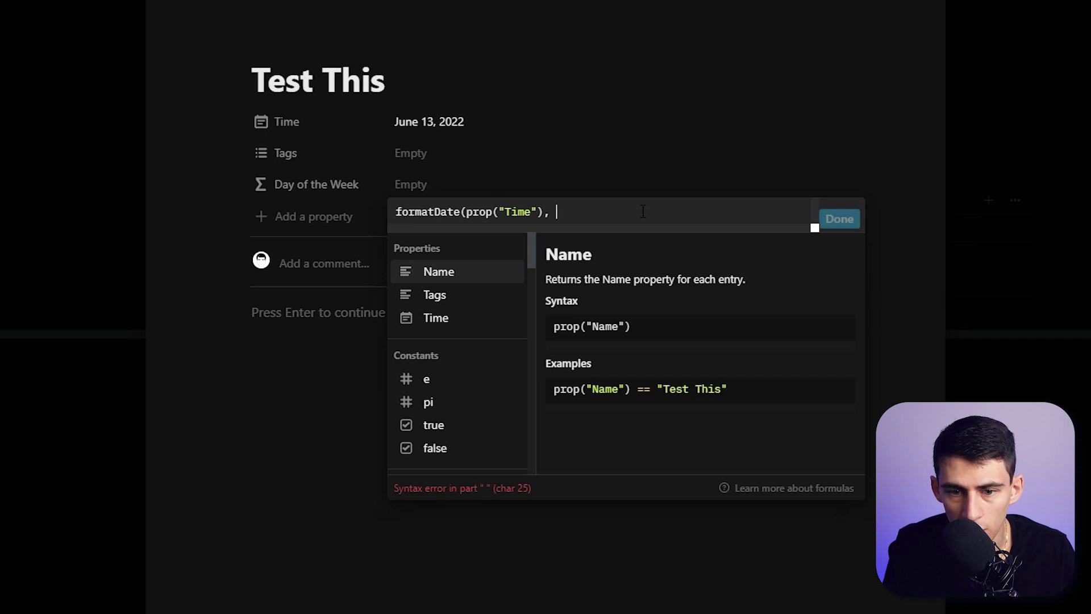
pyautogui.write('"')
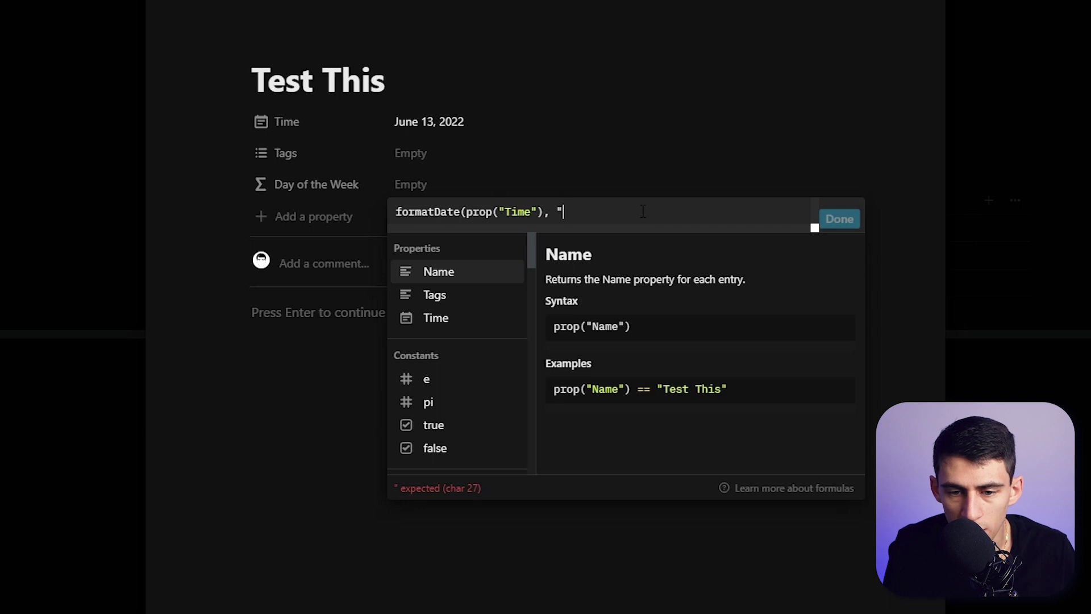
pyautogui.write('dddd")')
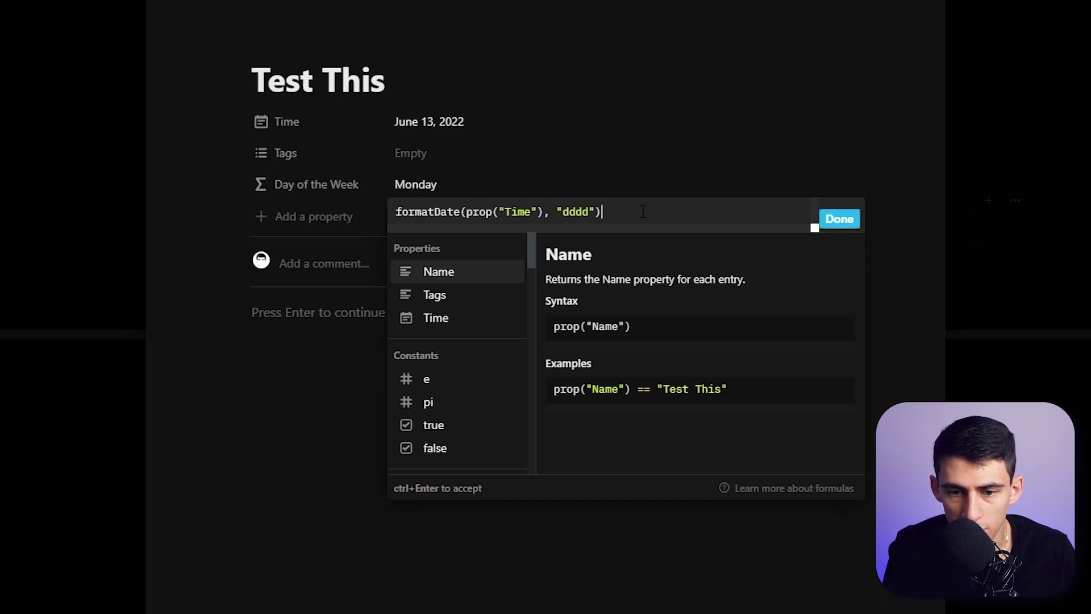
pyautogui.hotkey('ctrl', 'Return')
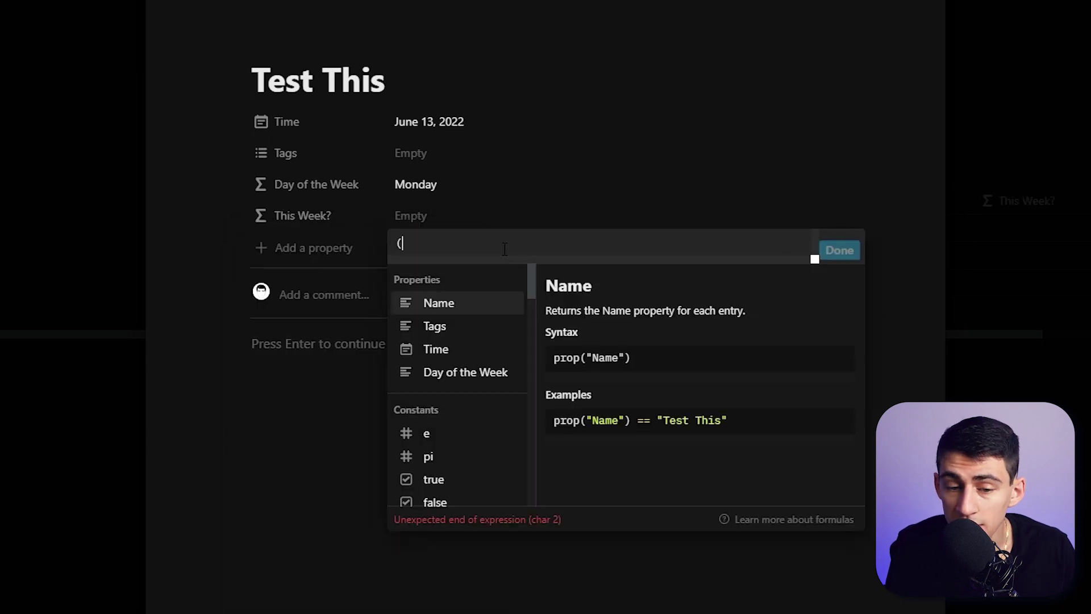
pyautogui.write('formaatDate(prop("Time"), "w')
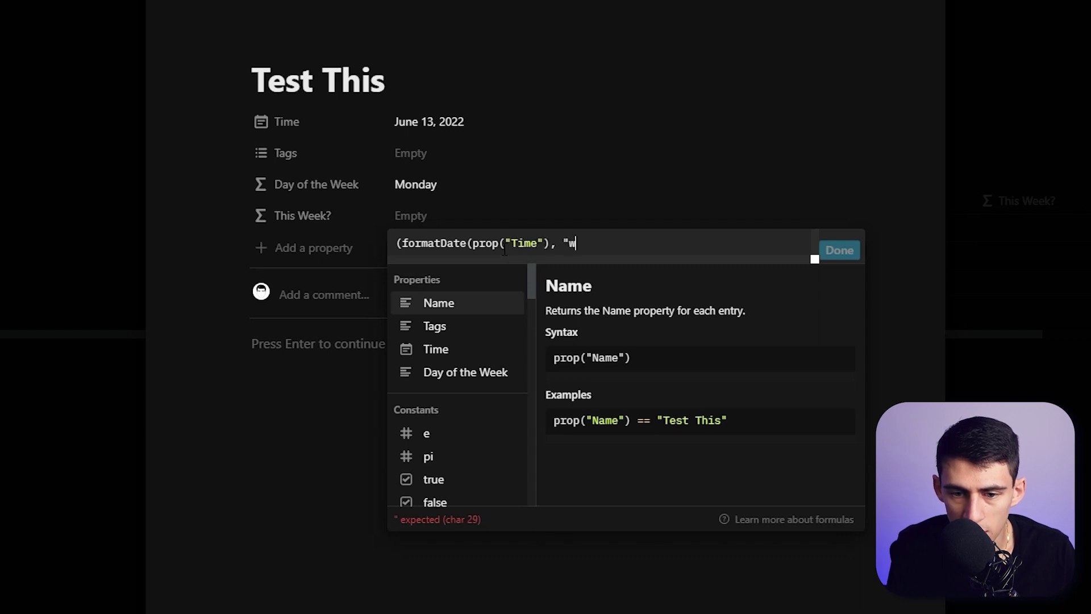
pyautogui.write('"')
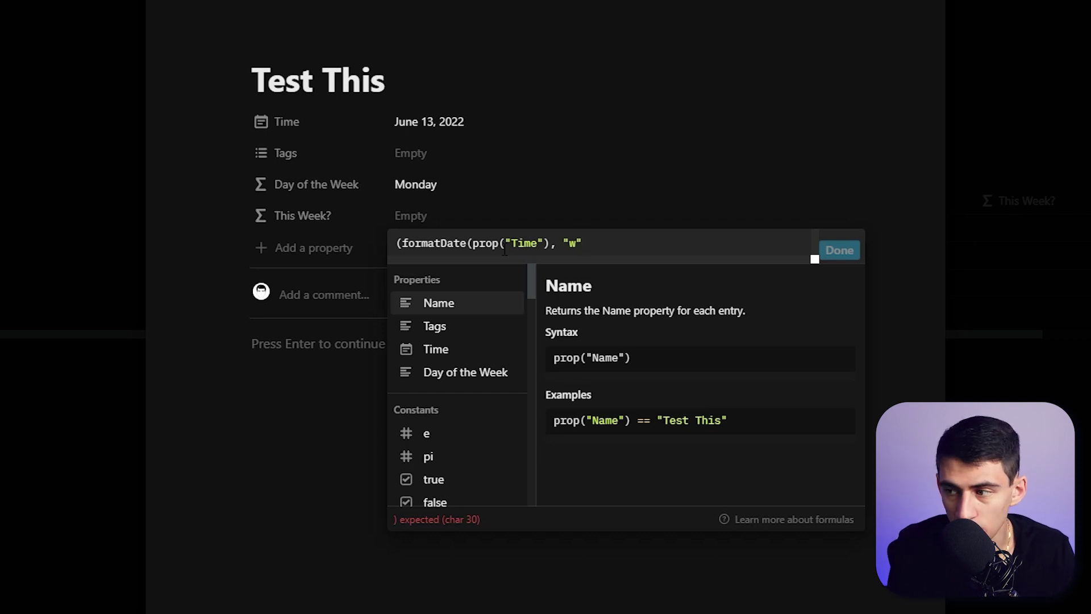
pyautogui.write(') ==')
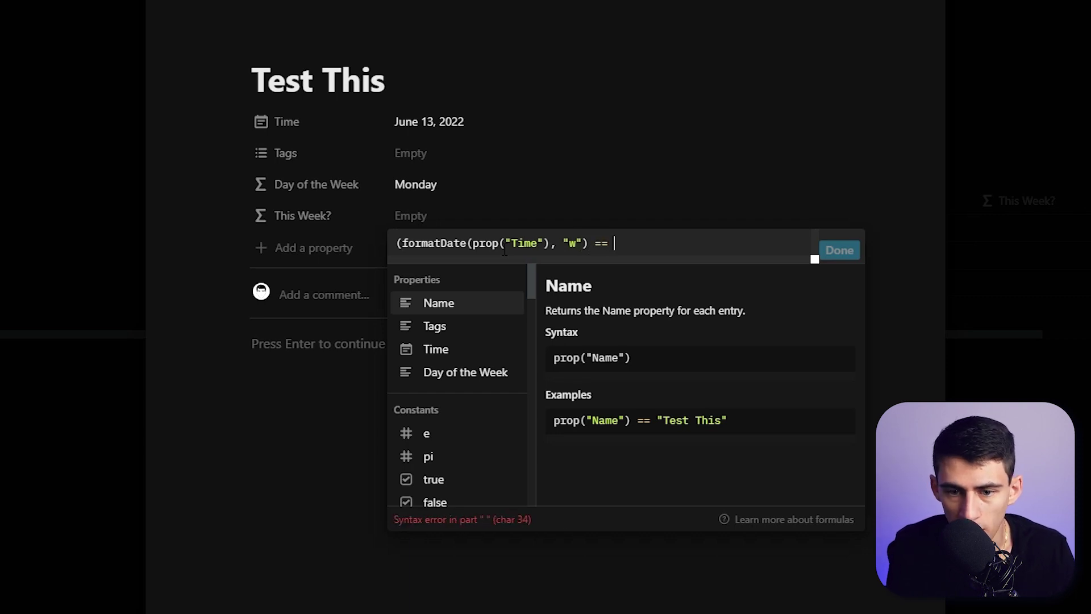
pyautogui.write(' formatDate(')
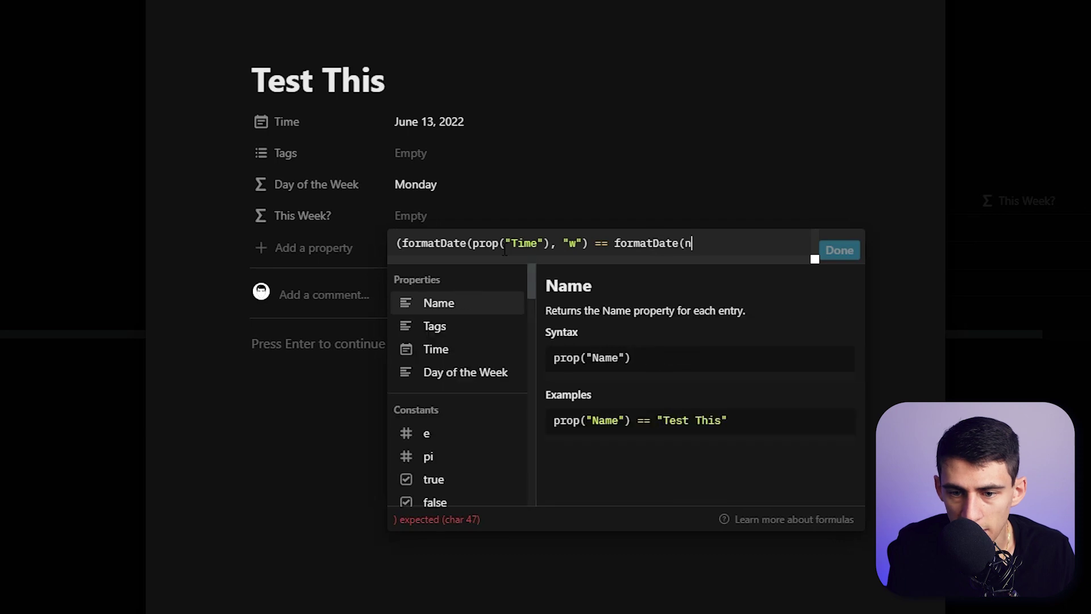
pyautogui.write('now(), "')
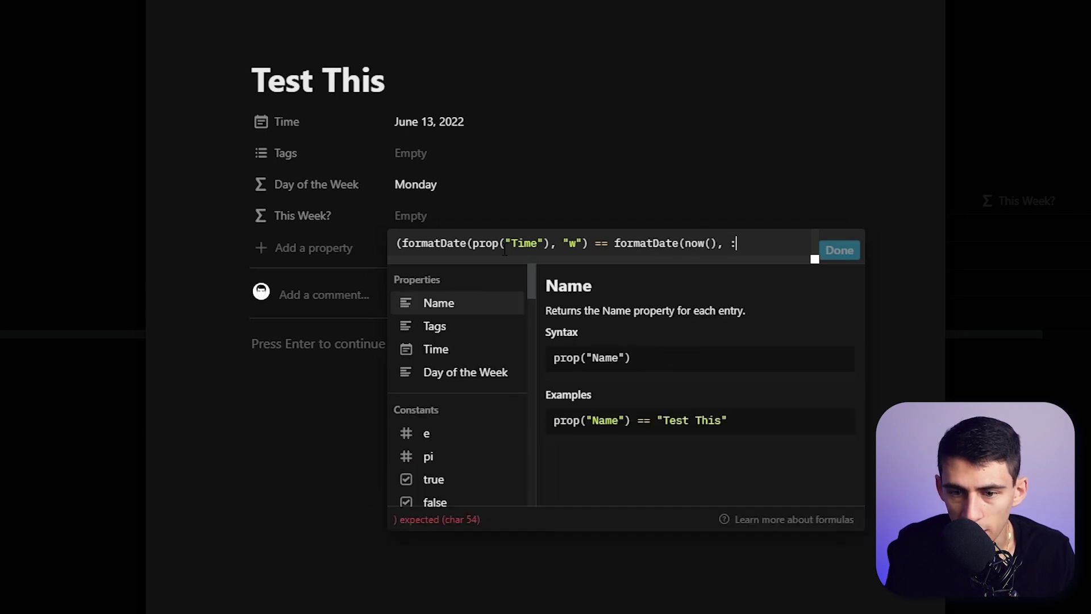
pyautogui.write('w"))')
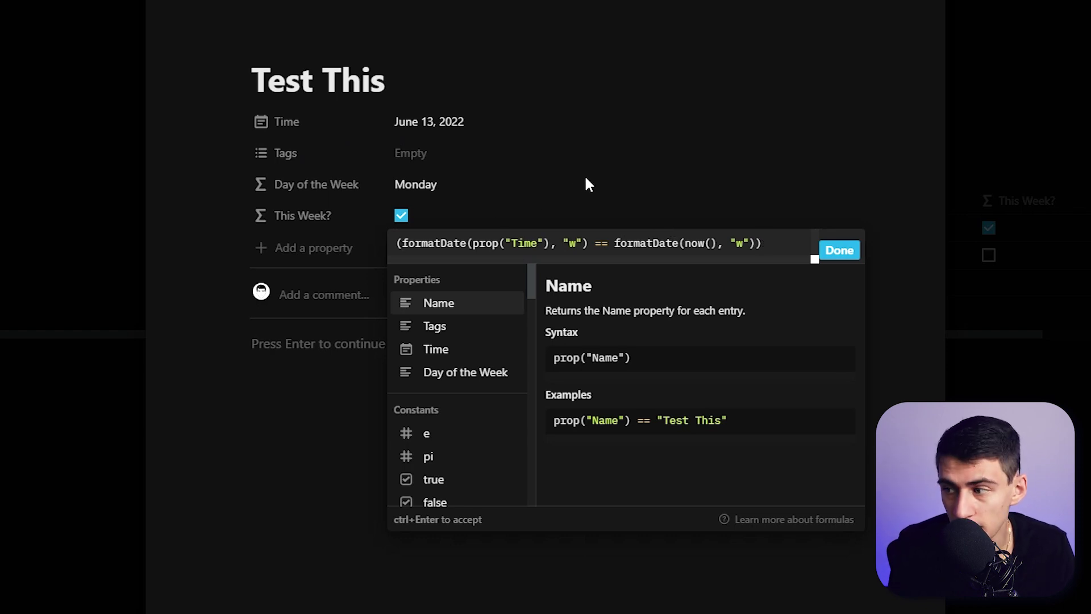
pyautogui.write(' ?')
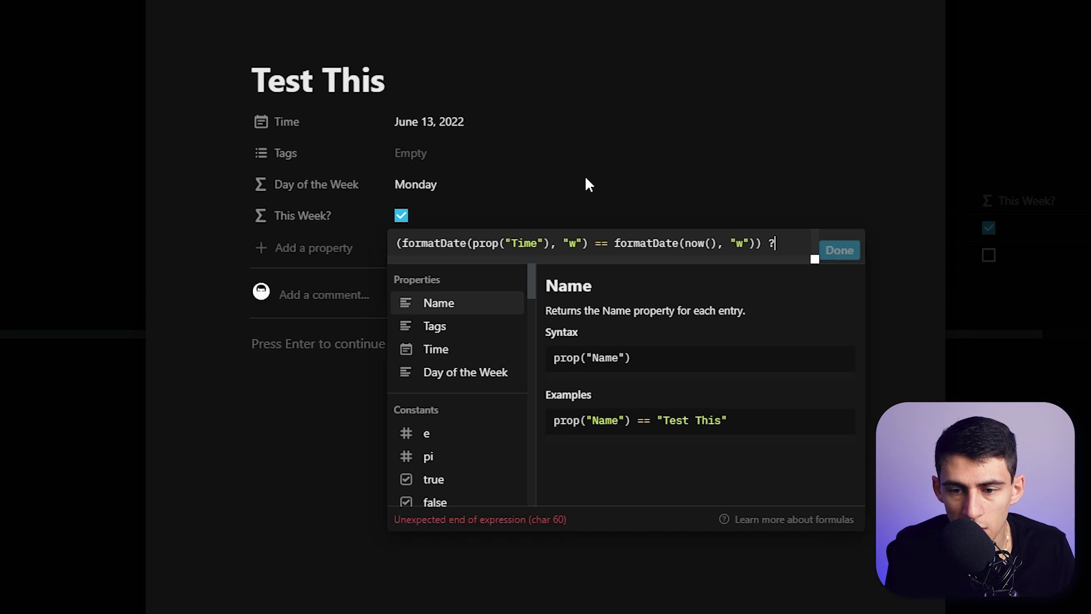
pyautogui.write(' "T')
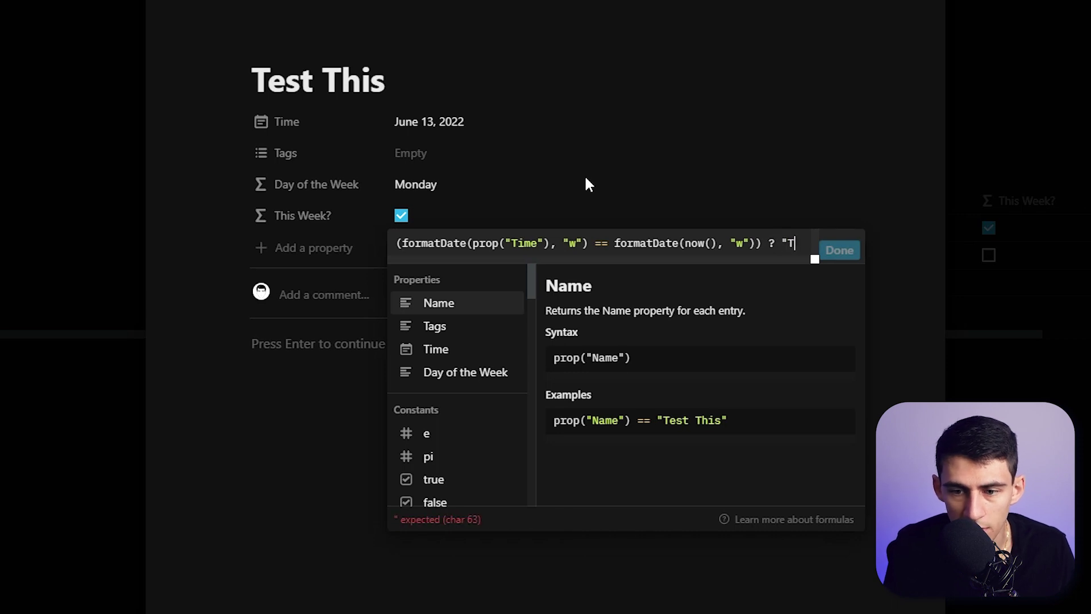
pyautogui.write('his Week" :')
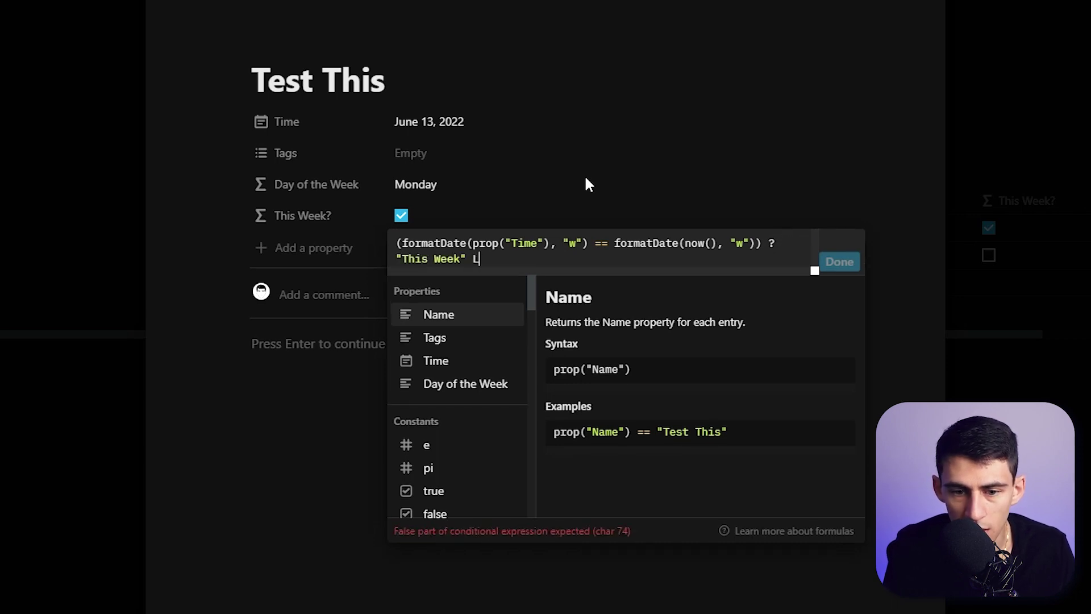
pyautogui.write(' "Not')
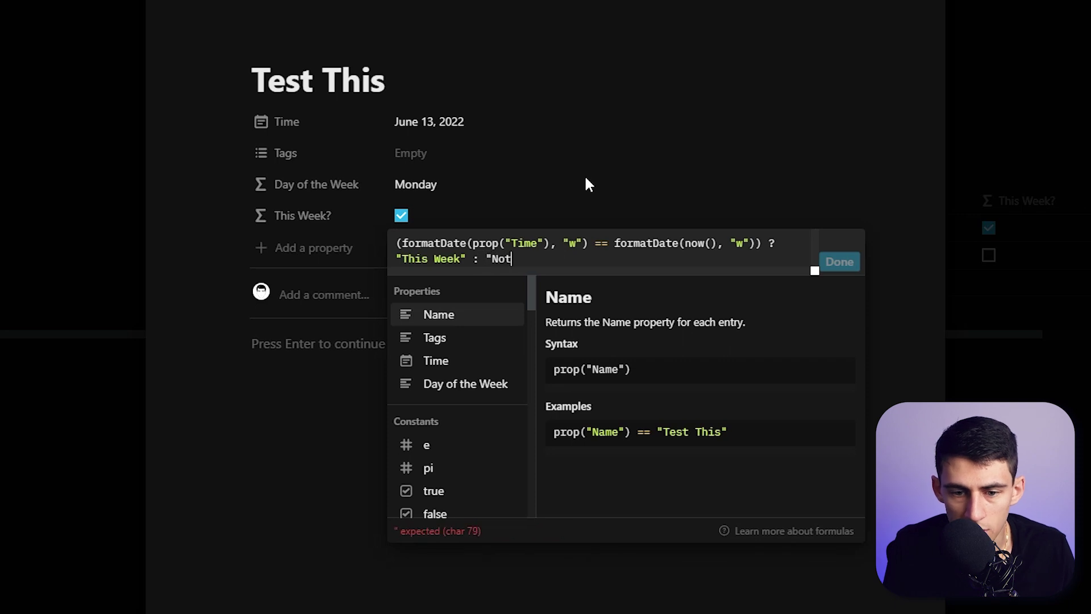
pyautogui.write(' This Week"')
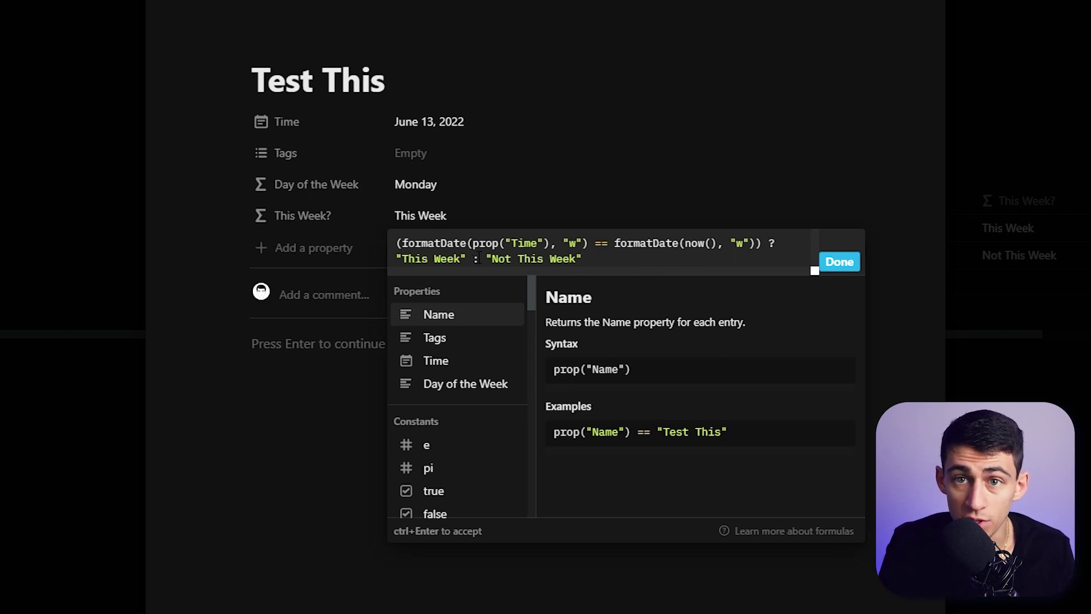
# Complete the This Week? formula with ? "This Week" : "Not This Week" and close the page.
pyautogui.click(398, 243)
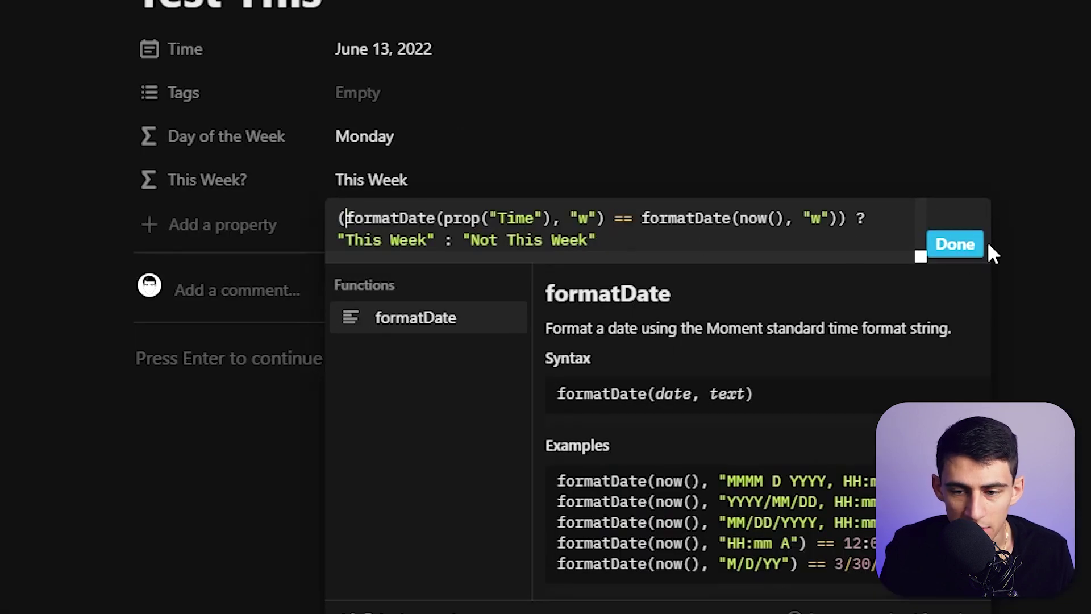
pyautogui.click(982, 243)
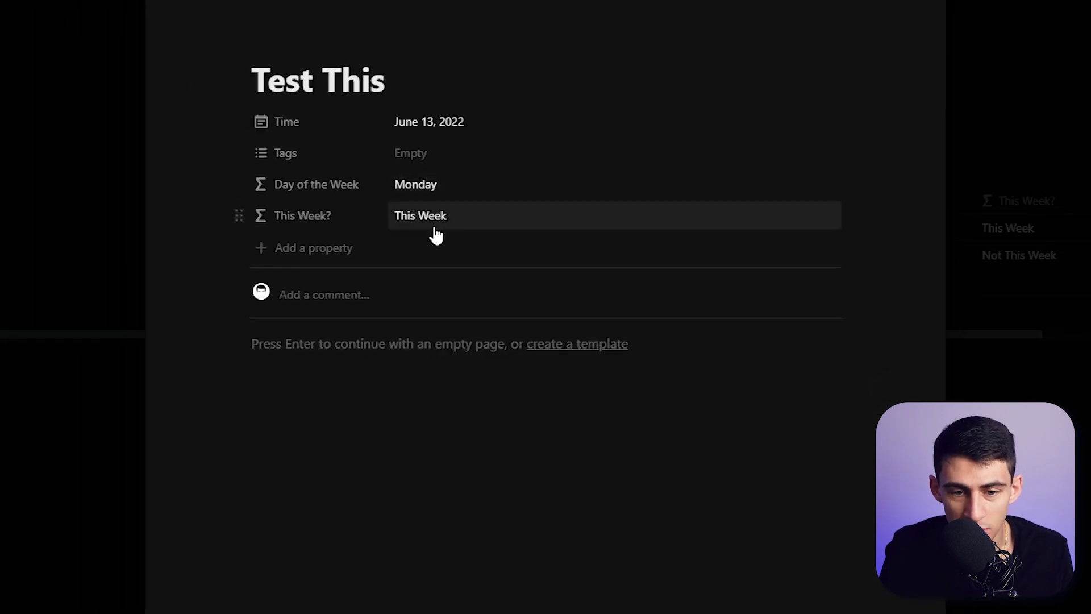
pyautogui.click(214, 210)
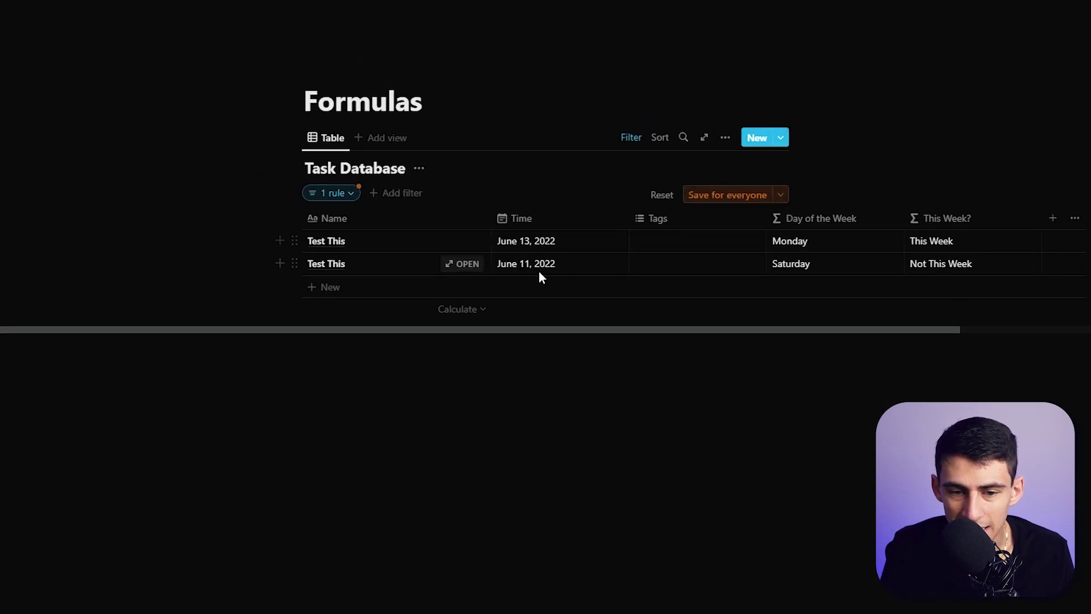
pyautogui.click(388, 262)
pyautogui.write('lier')
# Rename the second task Test This Earlier and switch the filter property to This Week?
pyautogui.press('Return')
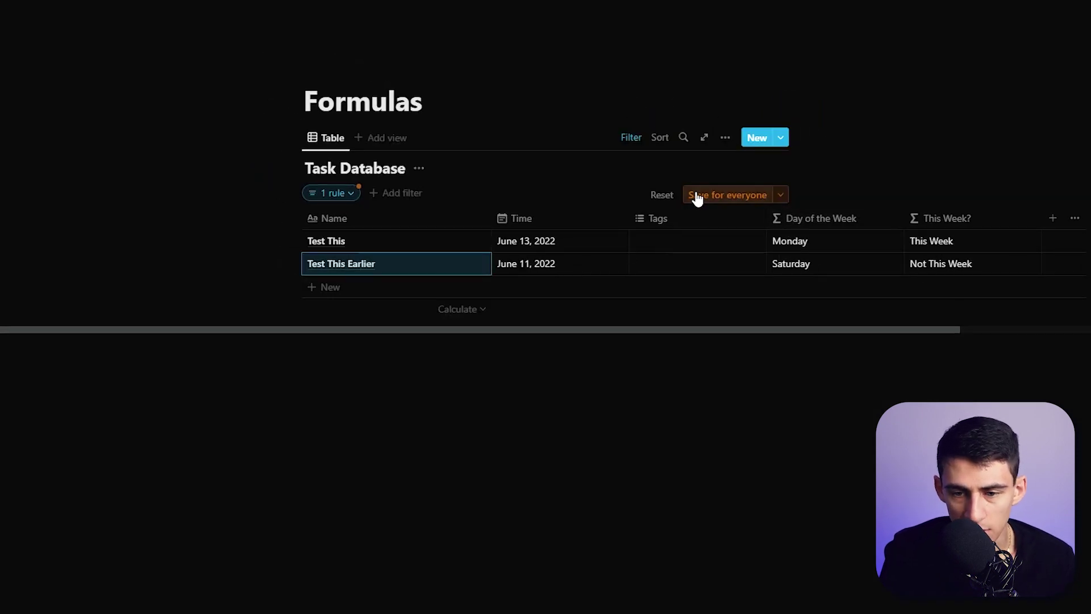
pyautogui.click(695, 198)
pyautogui.click(333, 193)
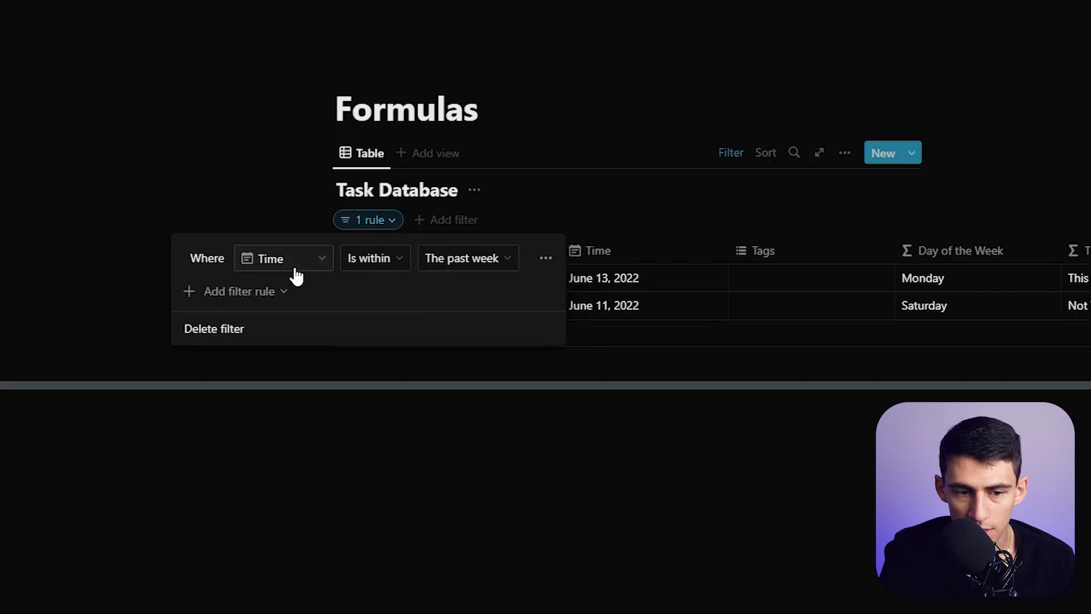
pyautogui.click(260, 226)
pyautogui.click(223, 434)
# Set the filter condition to Is This Week and apply it.
pyautogui.click(314, 274)
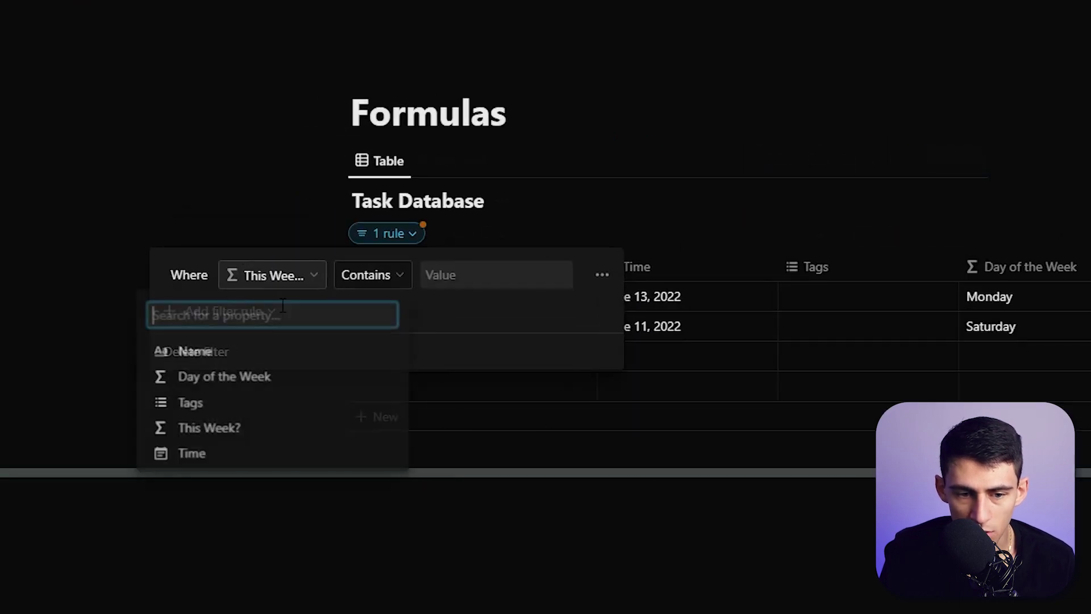
pyautogui.click(373, 275)
pyautogui.click(380, 311)
pyautogui.click(447, 275)
pyautogui.write('T')
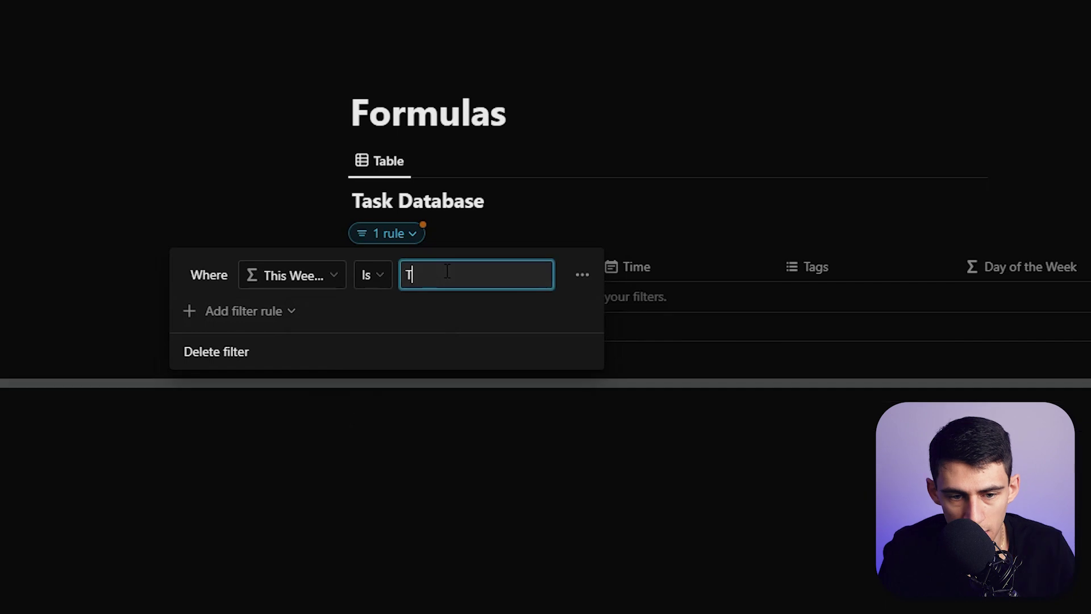
pyautogui.write('his Week')
pyautogui.press('Escape')
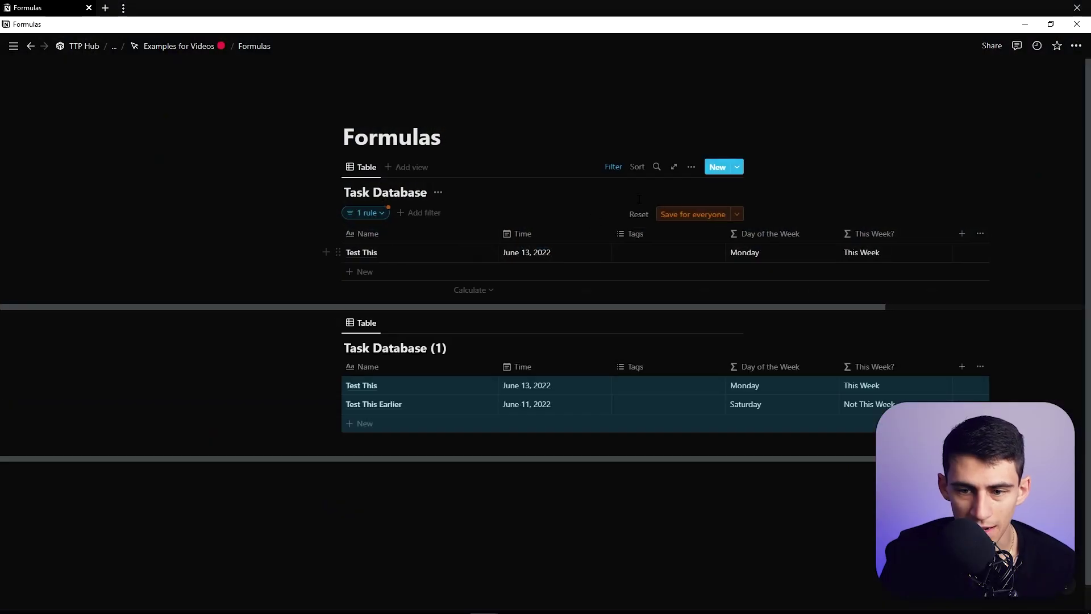
# Save the view filter for everyone and select the Task Database (1) title.
pyautogui.click(692, 214)
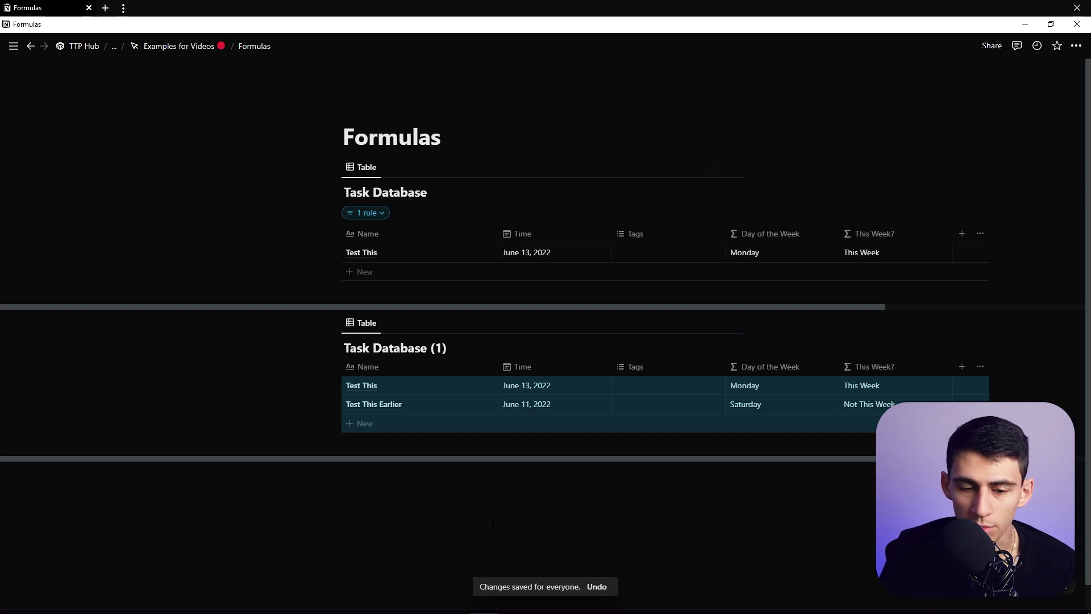
pyautogui.click(492, 523)
pyautogui.tripleClick(485, 342)
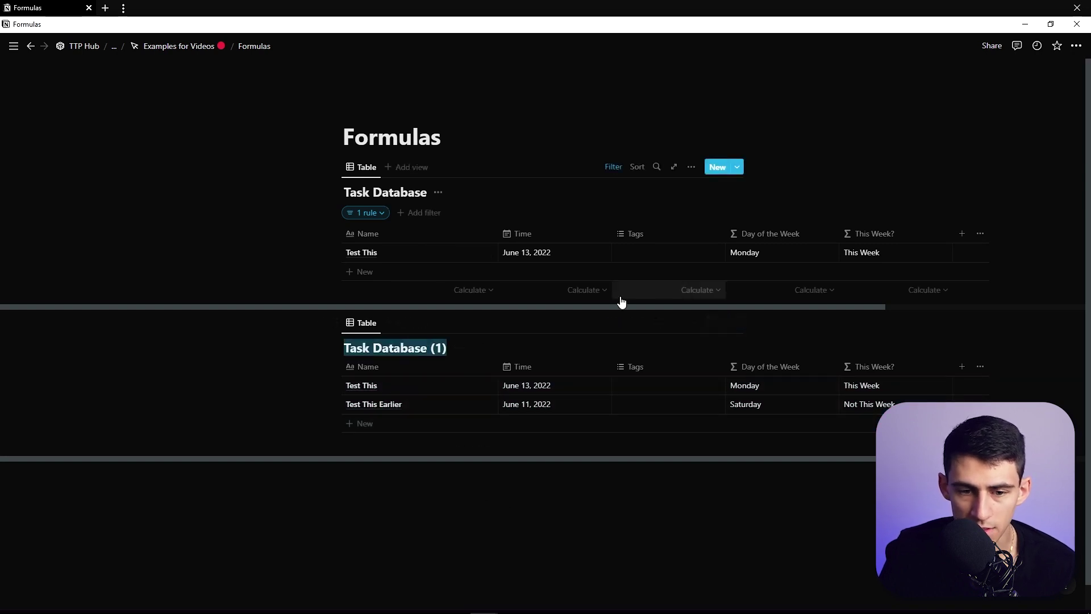
pyautogui.click(469, 253)
# Add a relation property to Task Database (1) and edit the task's Tags.
pyautogui.click(361, 263)
pyautogui.click(376, 313)
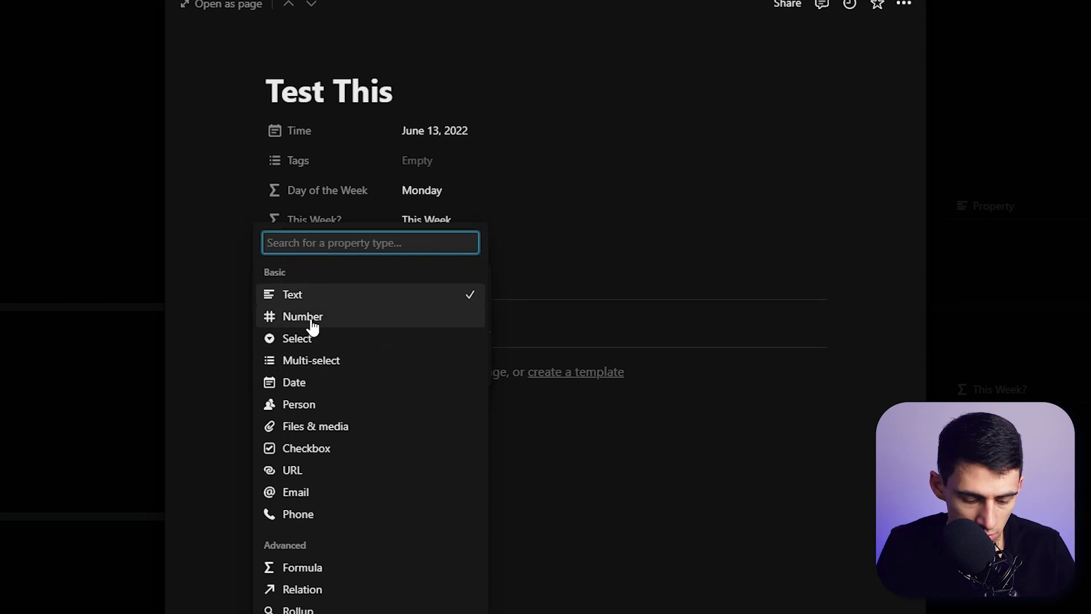
pyautogui.click(365, 370)
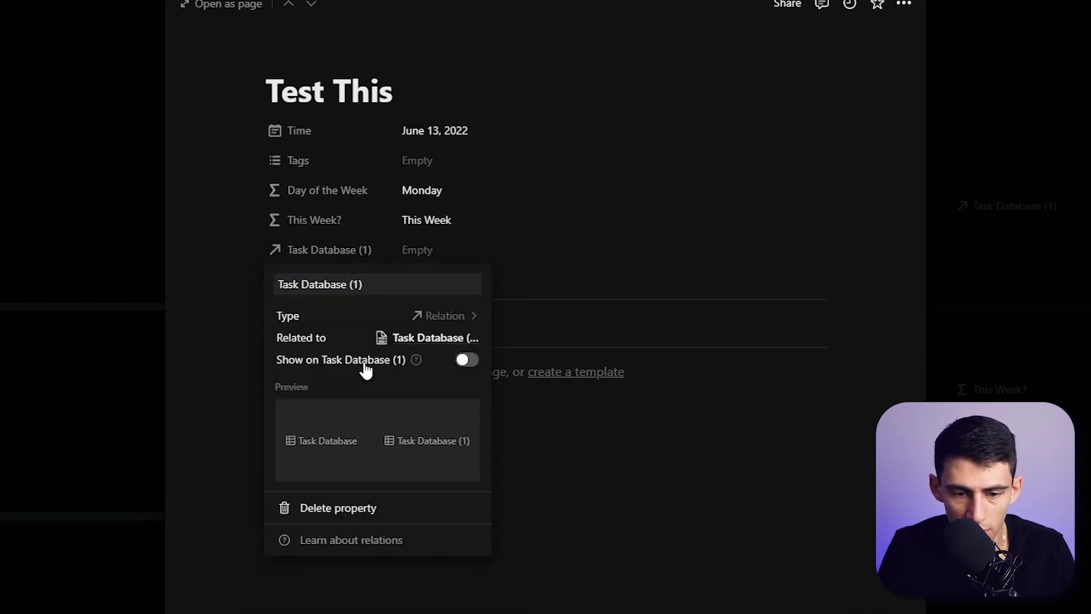
pyautogui.press('Escape')
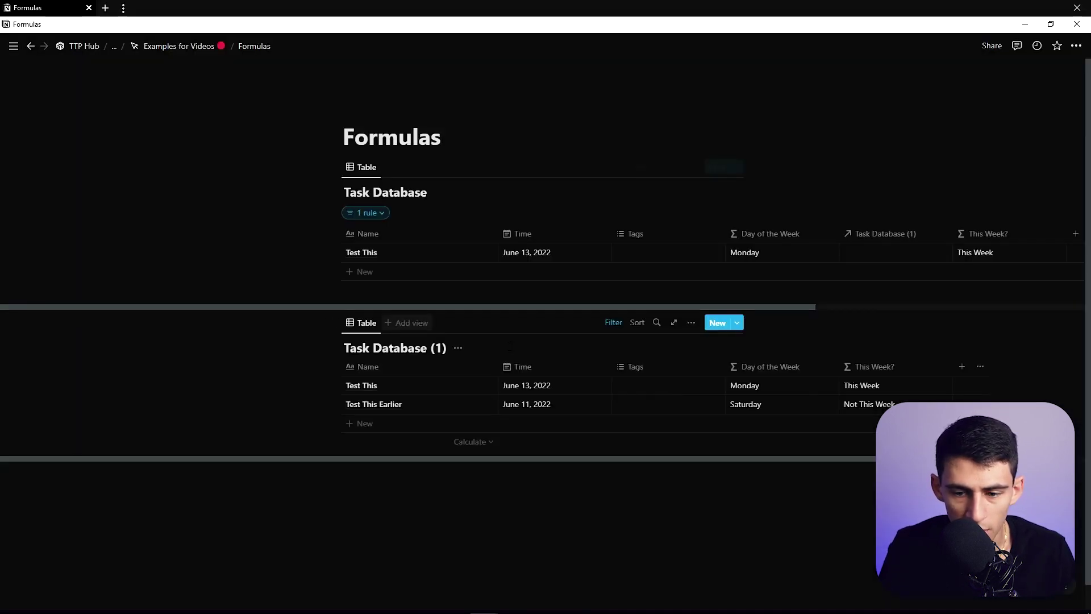
pyautogui.click(661, 386)
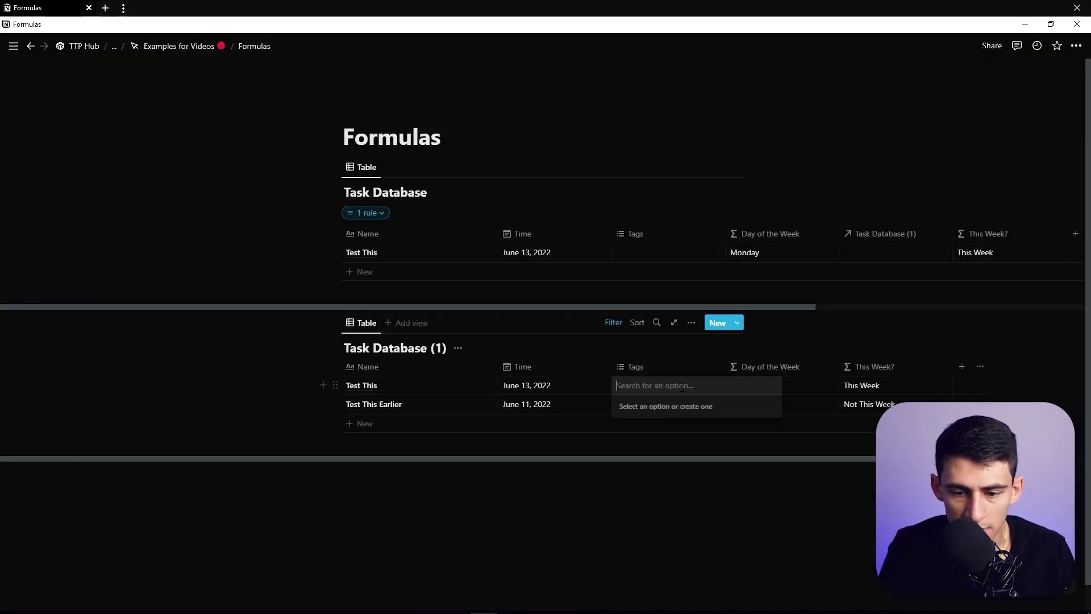
pyautogui.write('TEst T')
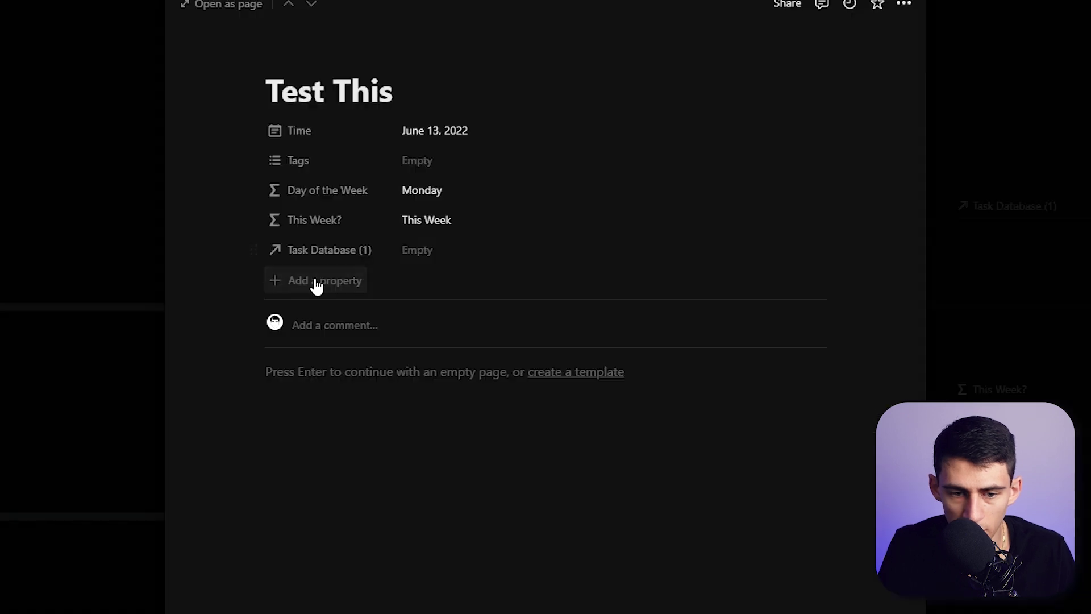
# Add a Rollup Test Tag rollup through the Task Database (1) relation and link a page.
pyautogui.click(312, 282)
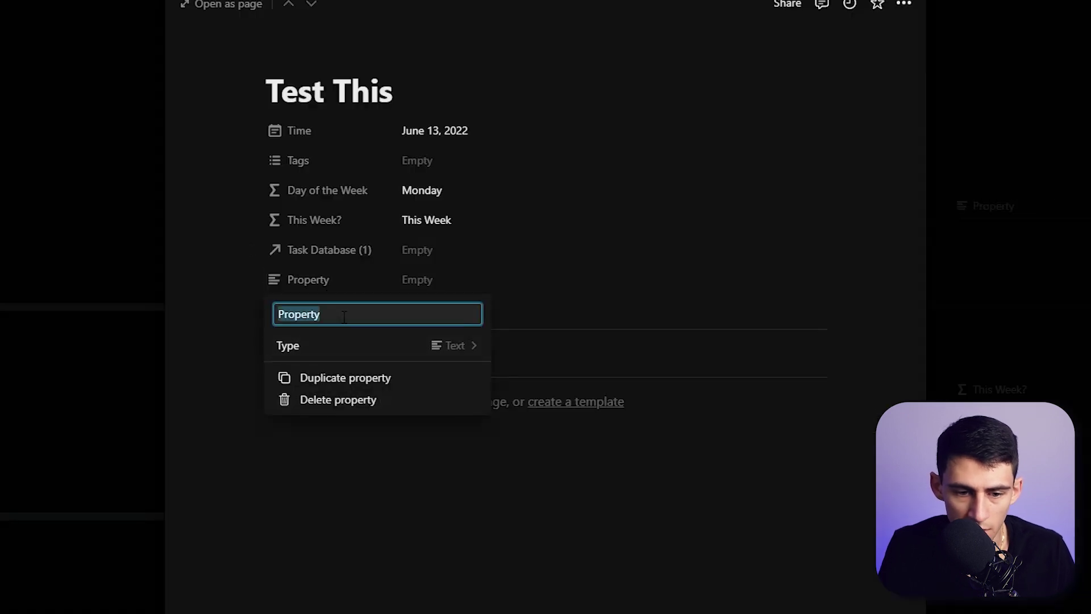
pyautogui.write('Rollup Test T')
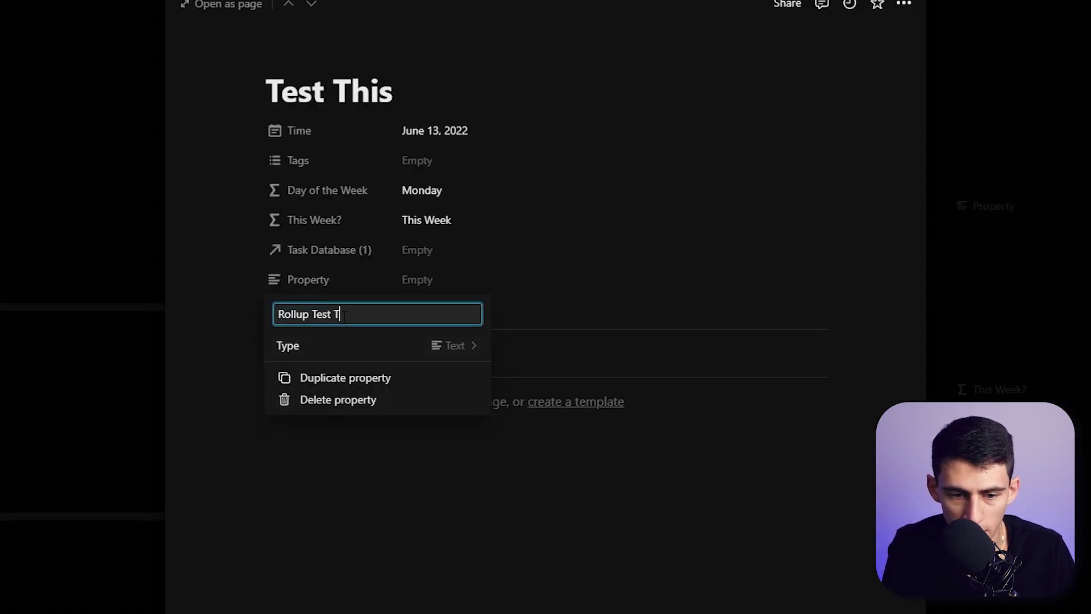
pyautogui.write('ag')
pyautogui.click(433, 375)
pyautogui.press('Return')
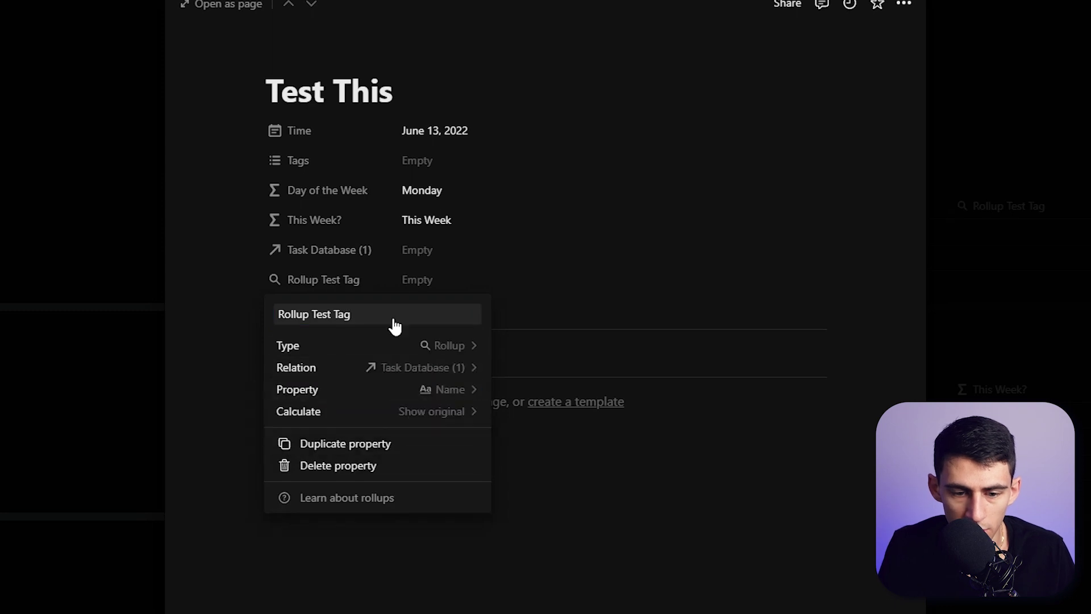
pyautogui.click(449, 260)
pyautogui.click(470, 245)
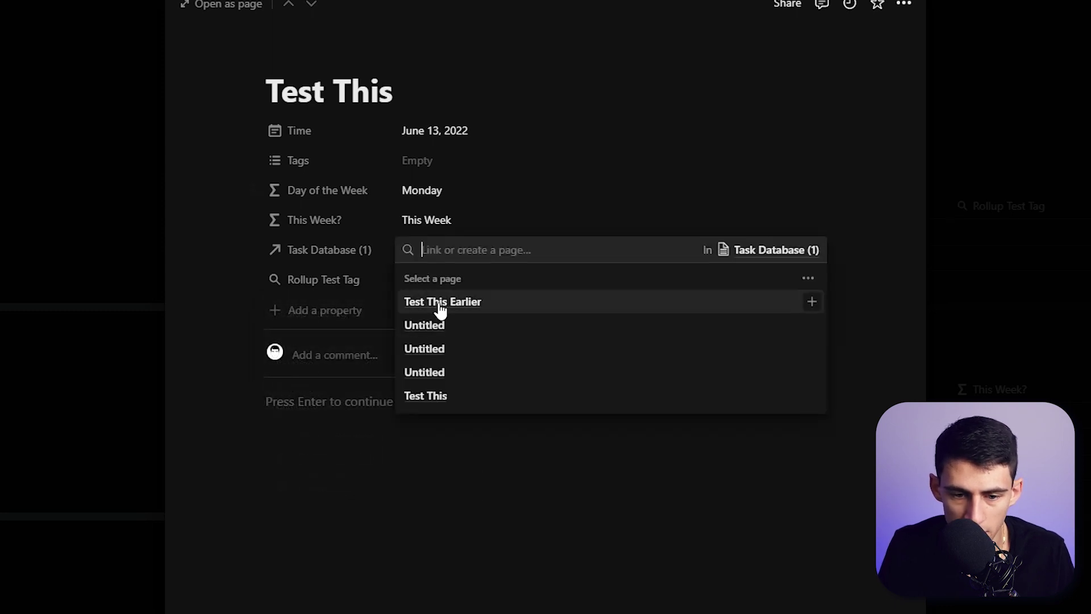
pyautogui.moveTo(186, 289)
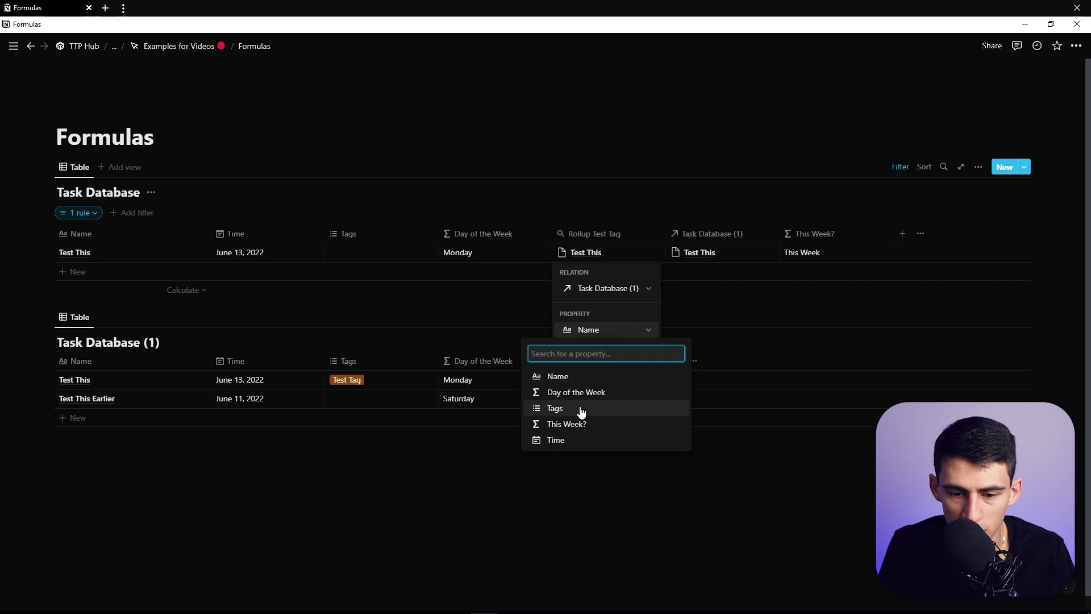
# Set Rollup Test Tag's rolled-up property to Tags so it shows Test Tag.
pyautogui.click(580, 411)
pyautogui.click(504, 300)
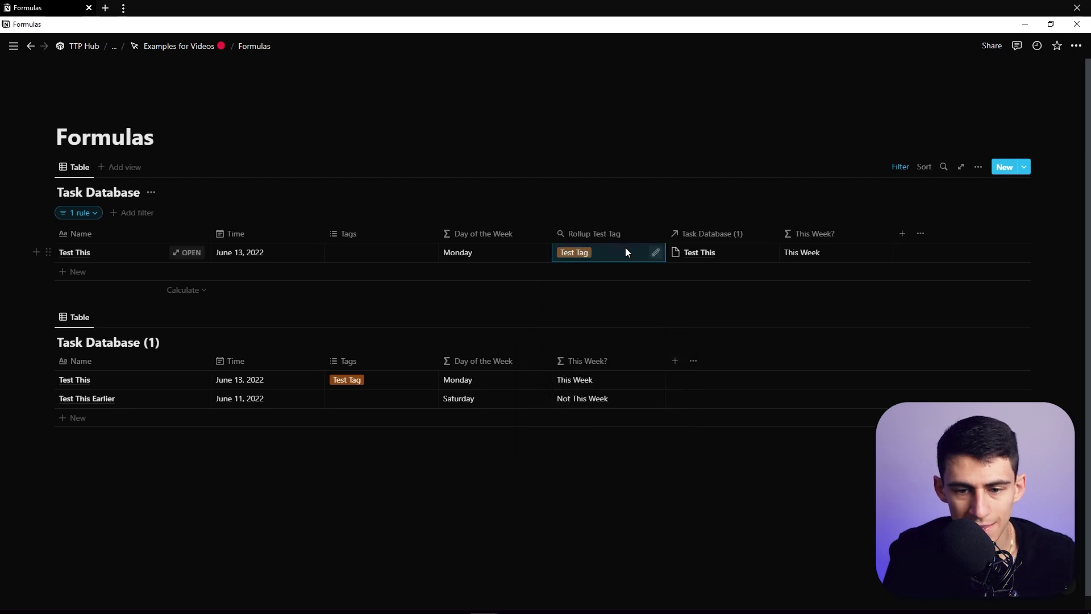
pyautogui.moveTo(190, 388)
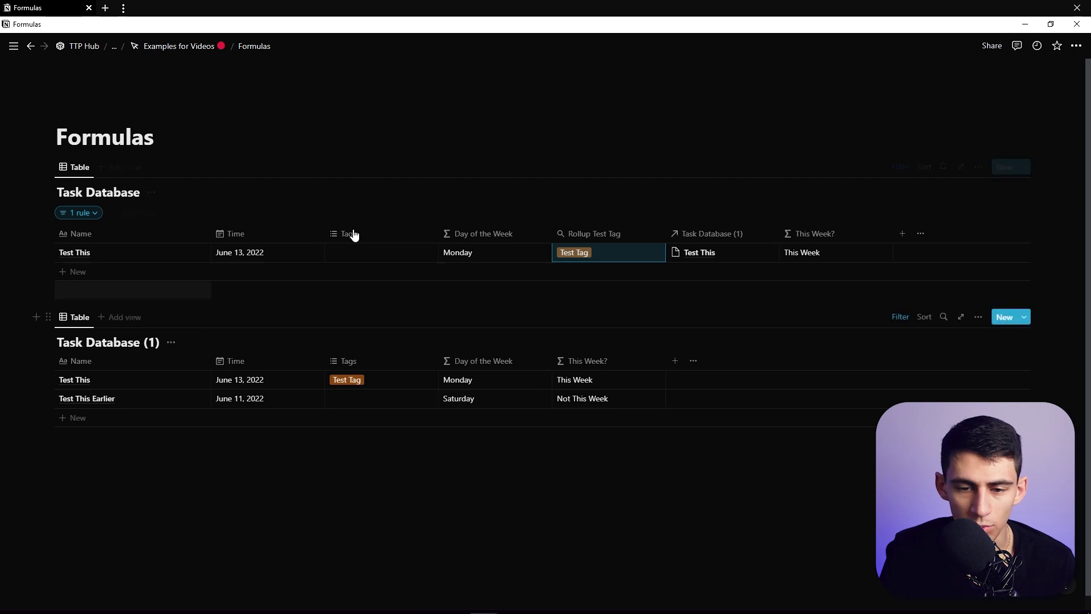
pyautogui.moveTo(128, 380)
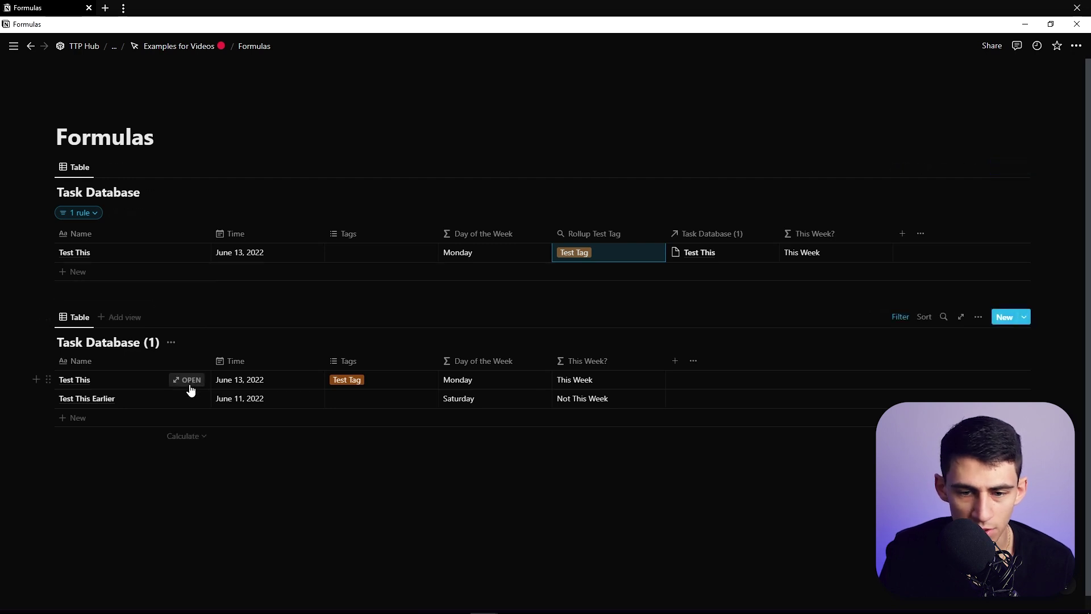
pyautogui.click(188, 381)
# Add a relation from the Task Database (1) task back to Task Database.
pyautogui.click(375, 266)
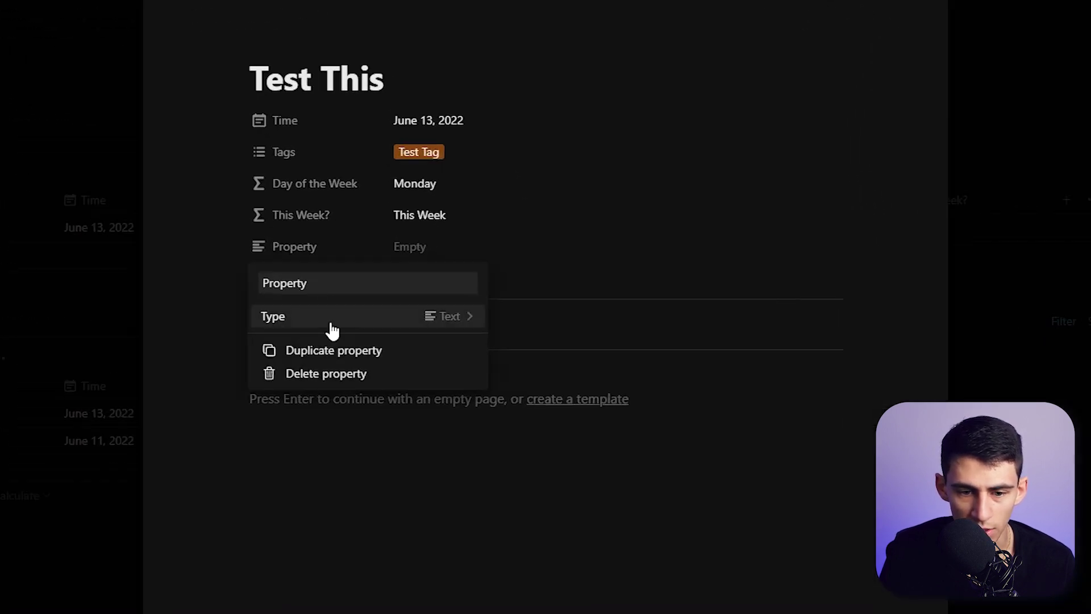
pyautogui.click(331, 324)
pyautogui.write('re')
pyautogui.press('Return')
pyautogui.click(330, 352)
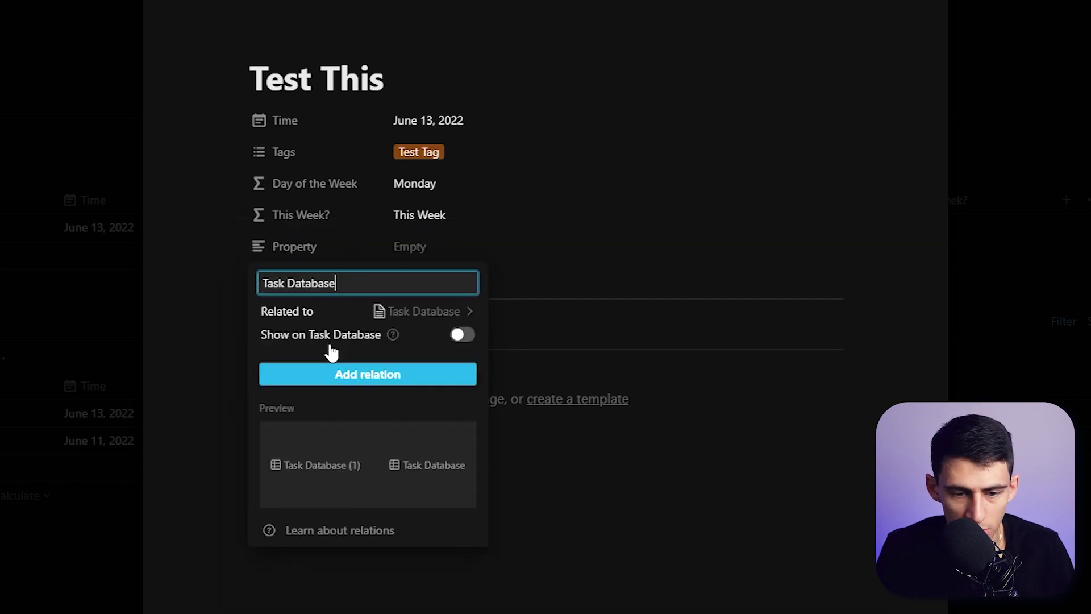
pyautogui.click(372, 382)
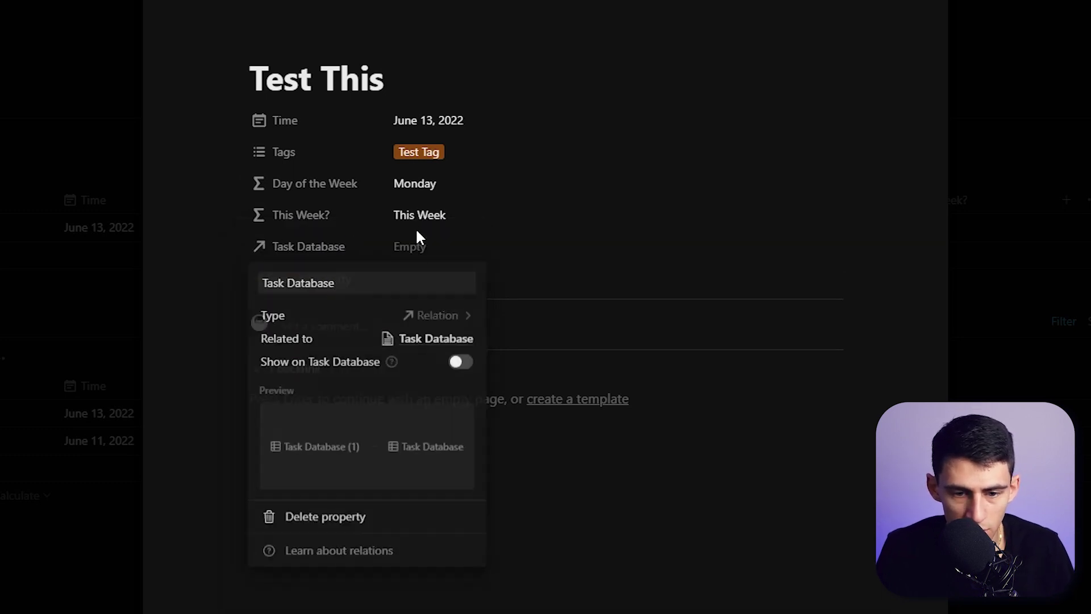
# Add a rollup property named Rollup of Rollup.
pyautogui.click(311, 279)
pyautogui.click(310, 351)
pyautogui.write('roll')
pyautogui.press('Return')
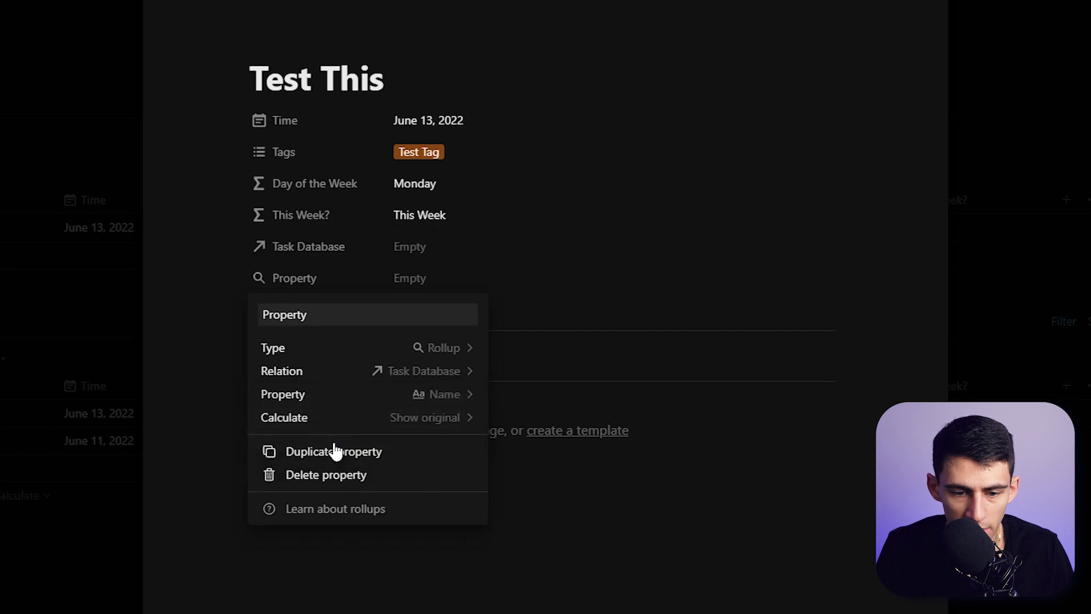
pyautogui.click(400, 394)
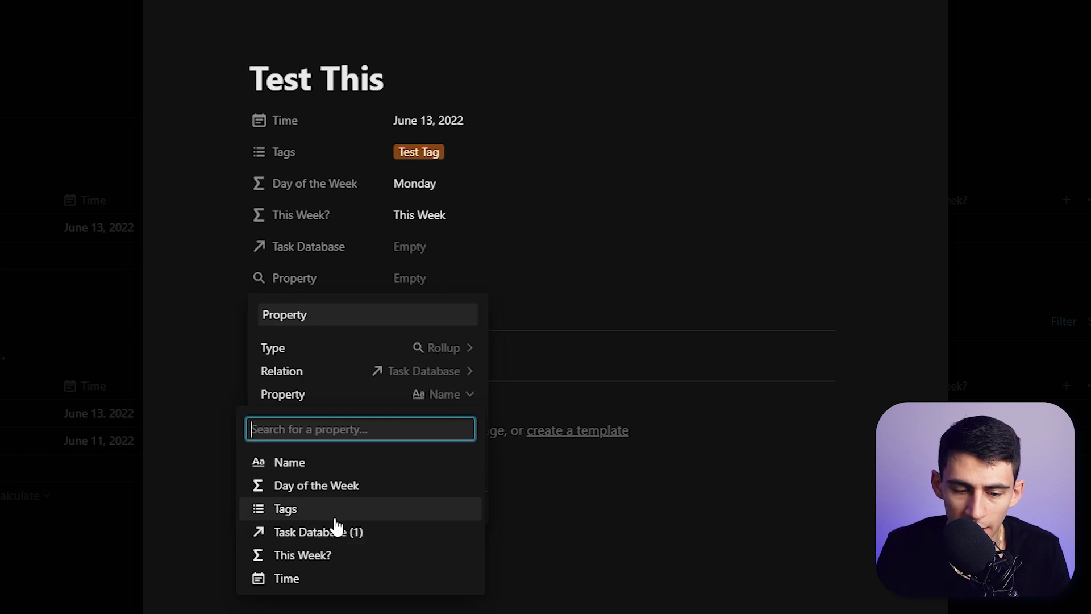
pyautogui.click(349, 403)
pyautogui.write('Rollup of Rollup')
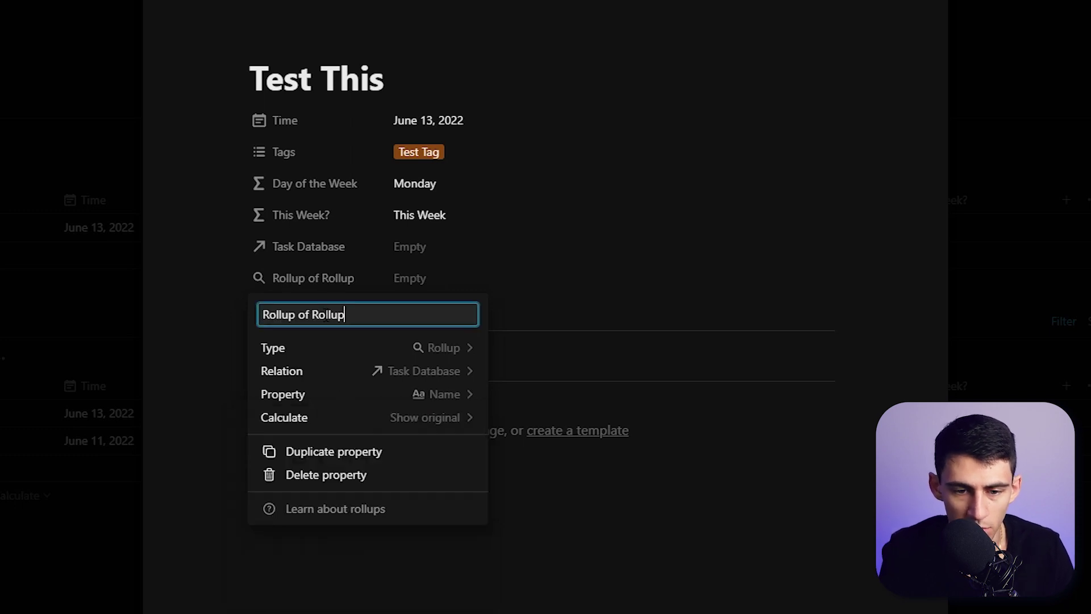
pyautogui.click(106, 192)
pyautogui.click(82, 273)
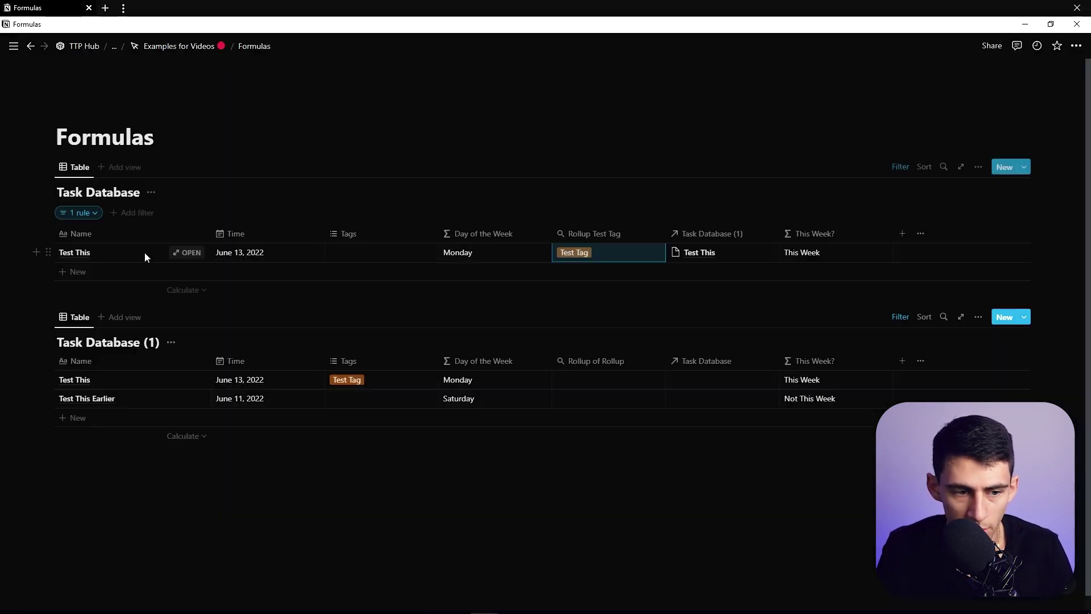
pyautogui.click(186, 252)
# Add a Formula Rollup Test Tag property with the formula prop("Rollup Test Tag").
pyautogui.click(385, 308)
pyautogui.click(395, 358)
pyautogui.write('formula')
pyautogui.press('Return')
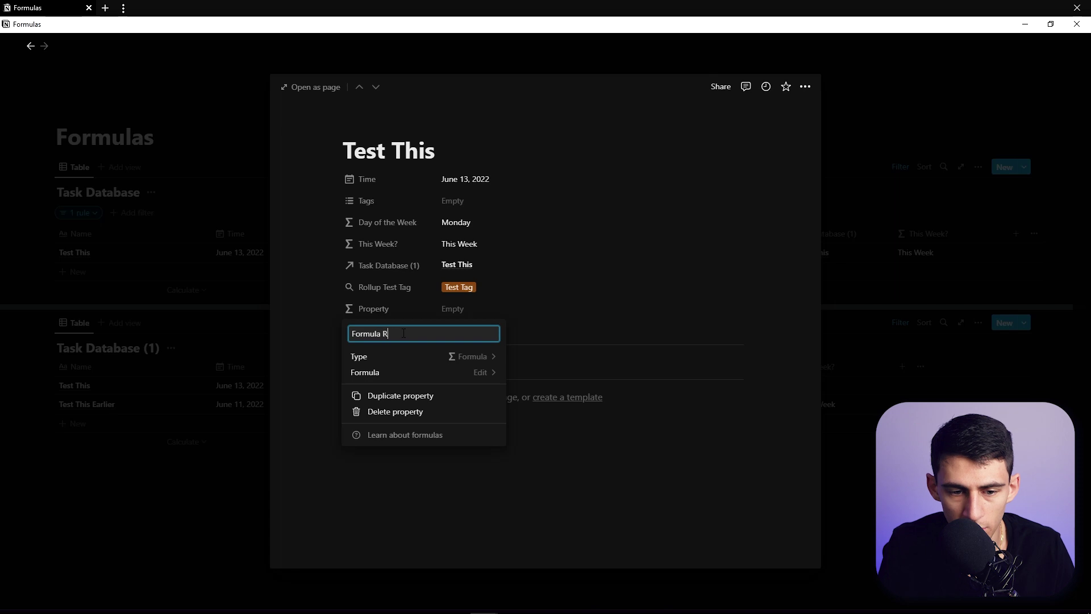
pyautogui.click(459, 310)
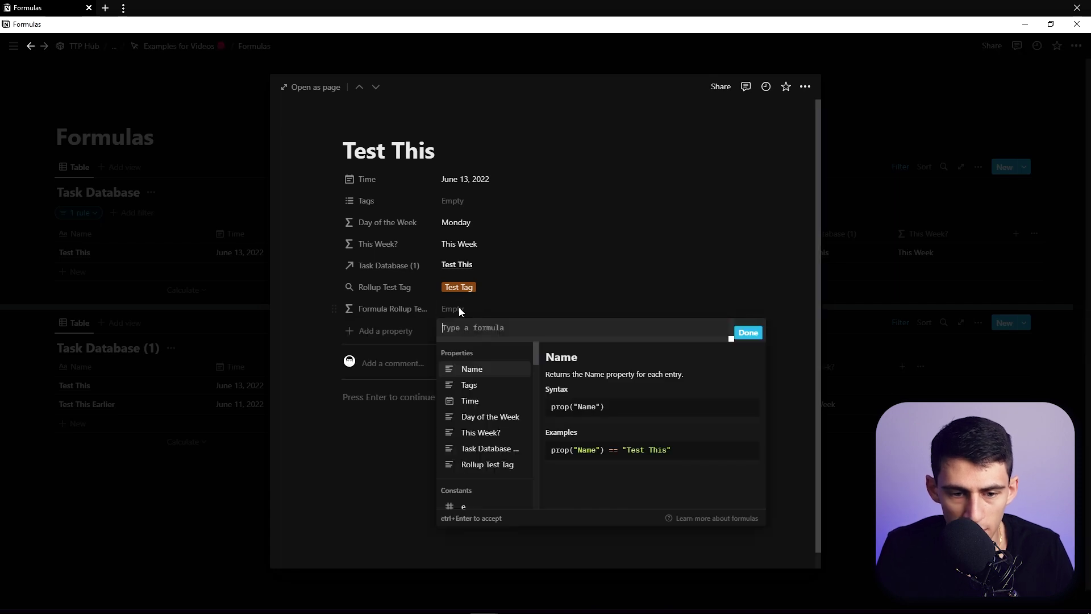
pyautogui.click(487, 464)
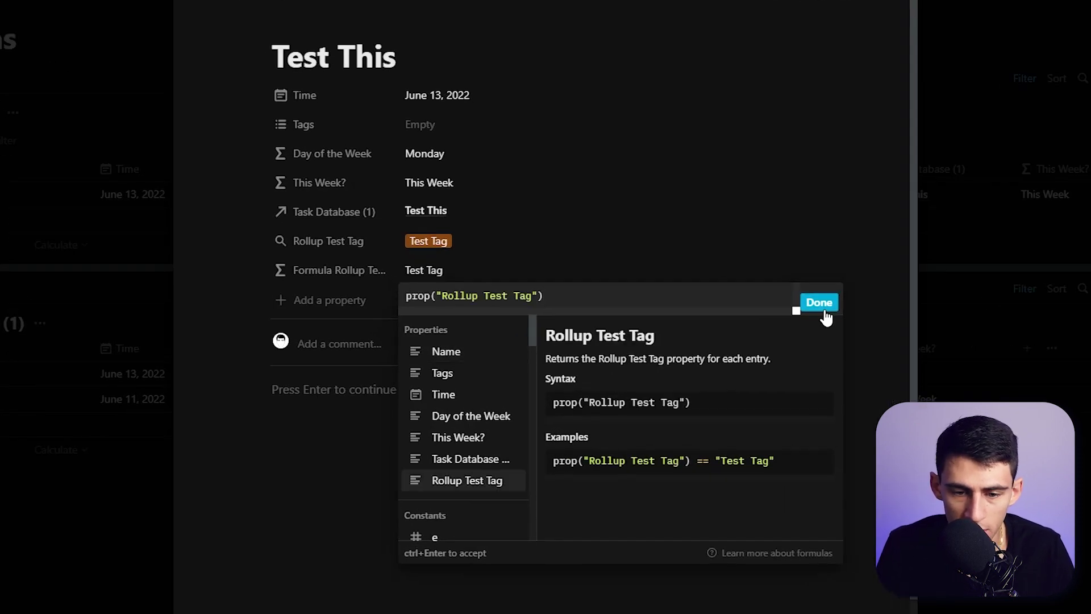
pyautogui.click(831, 309)
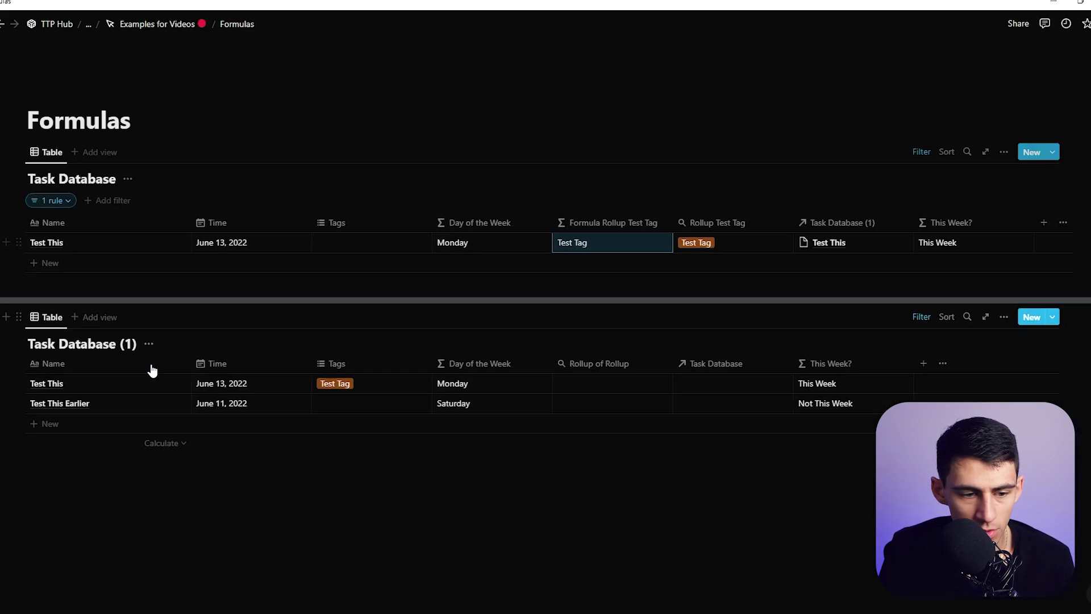
pyautogui.click(187, 381)
# Roll up Formula Rollup Test Tag in Rollup of Rollup and link Test This via Task Database.
pyautogui.click(468, 290)
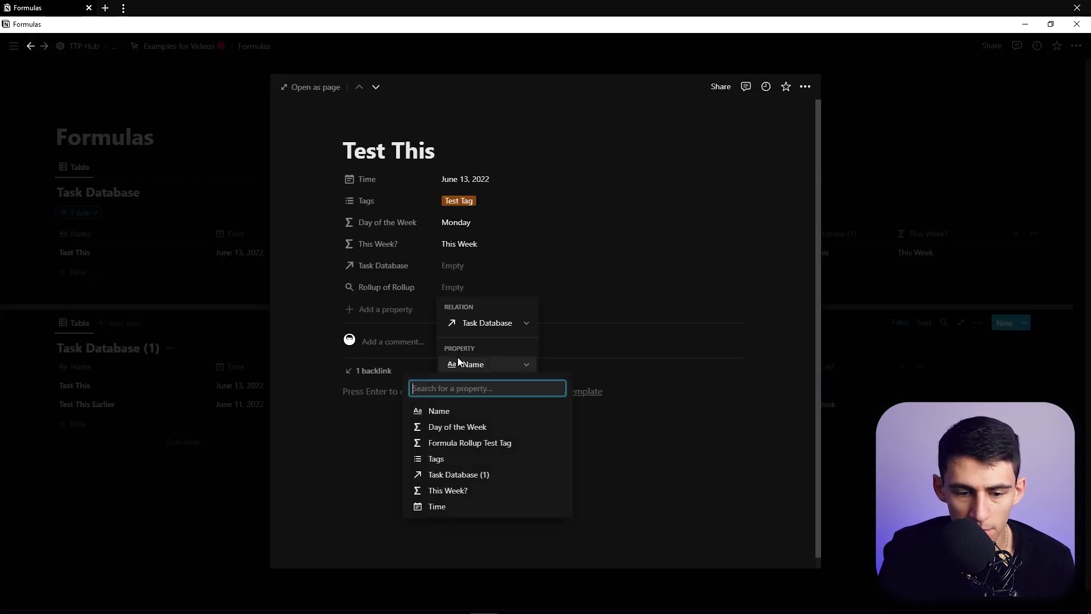
pyautogui.click(450, 444)
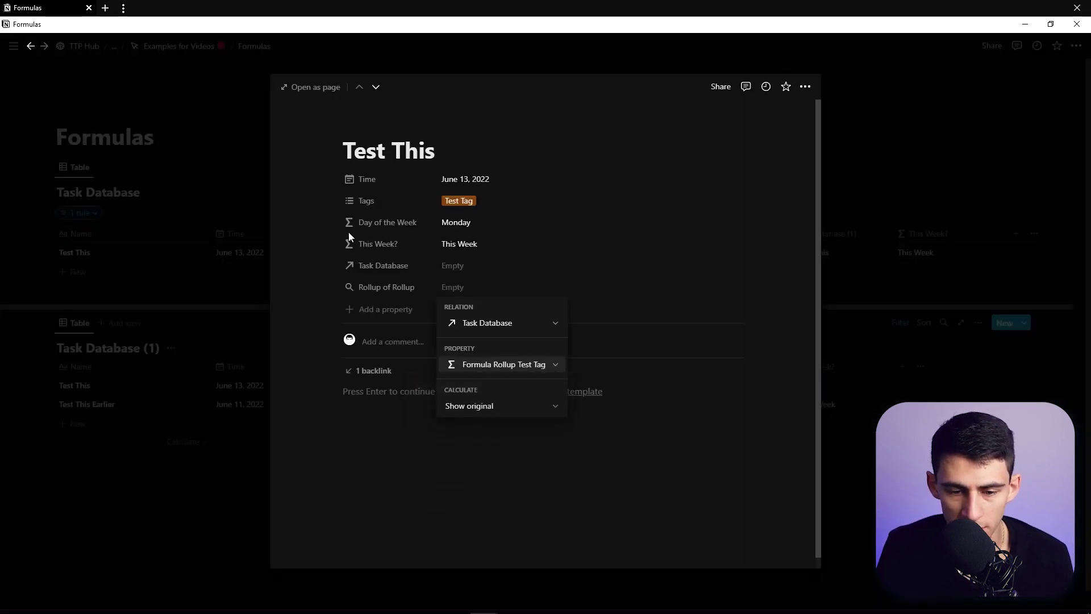
pyautogui.click(454, 267)
pyautogui.click(472, 339)
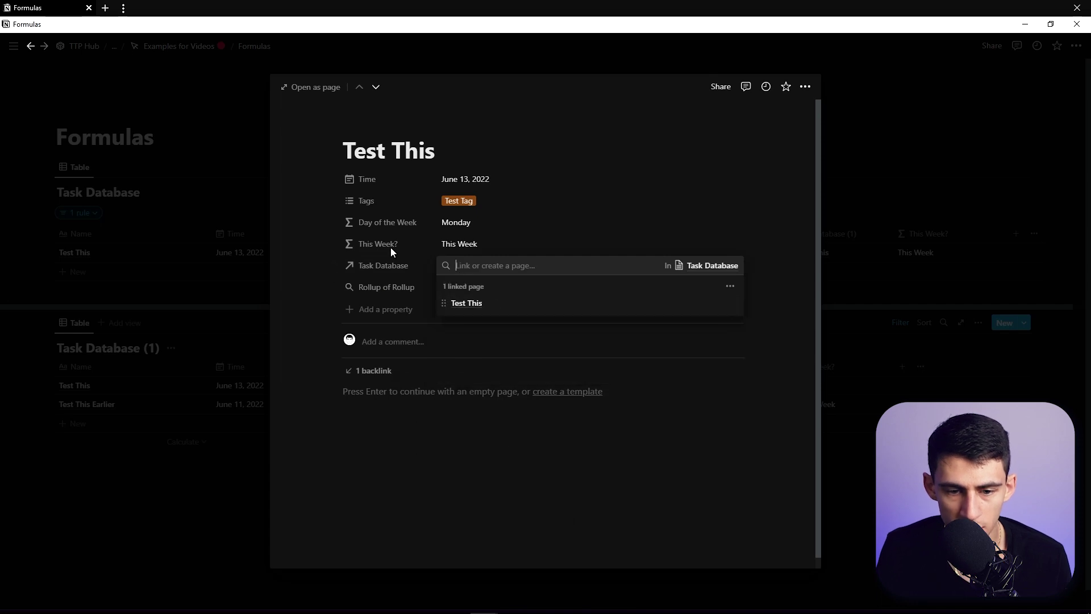
pyautogui.click(390, 247)
pyautogui.moveTo(499, 266)
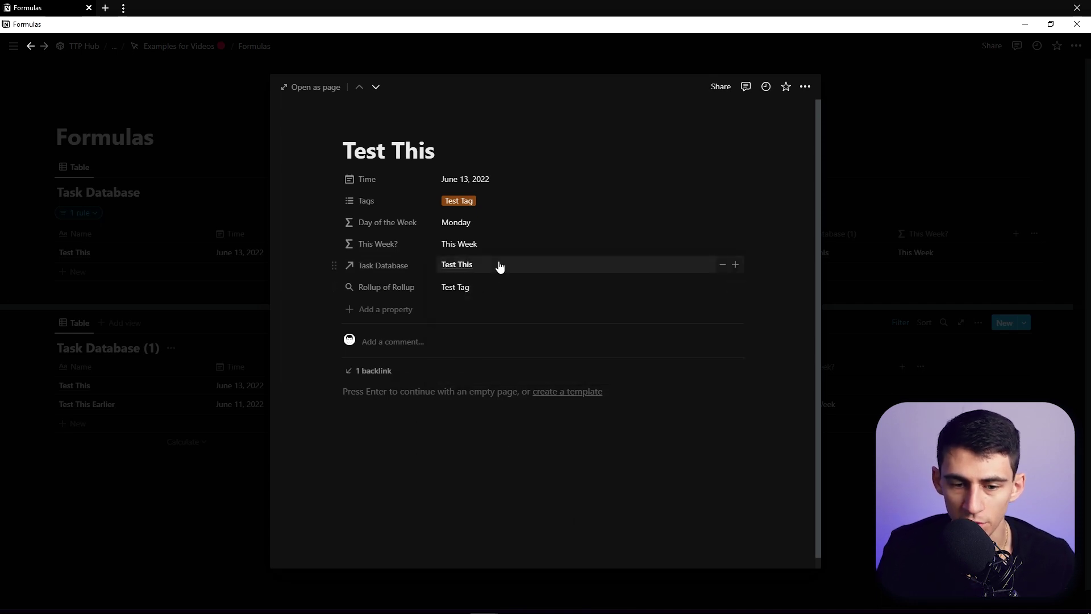
pyautogui.click(178, 181)
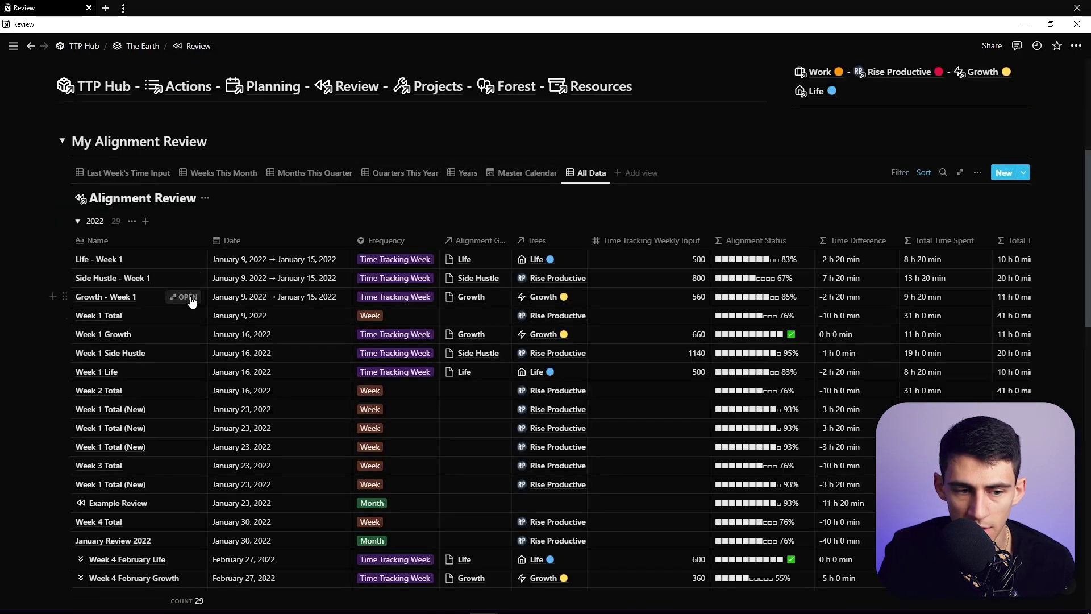
# Open Week 1 Total, reveal its hidden properties, and inspect the Total Time Goal and Master Time Goal formulas.
pyautogui.click(184, 315)
pyautogui.scroll(-3, 426, 299)
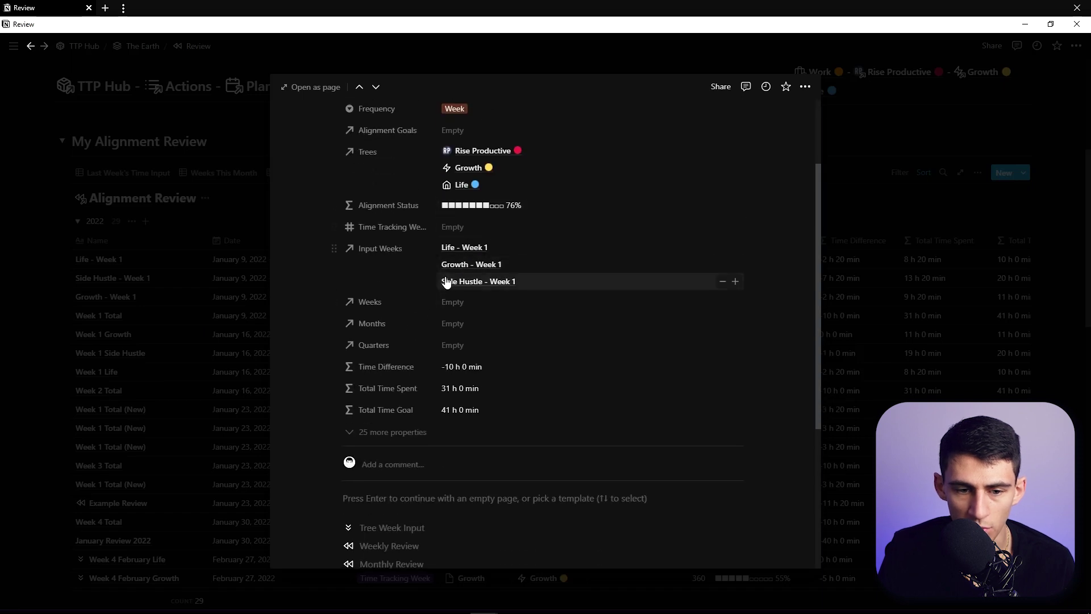
pyautogui.click(460, 409)
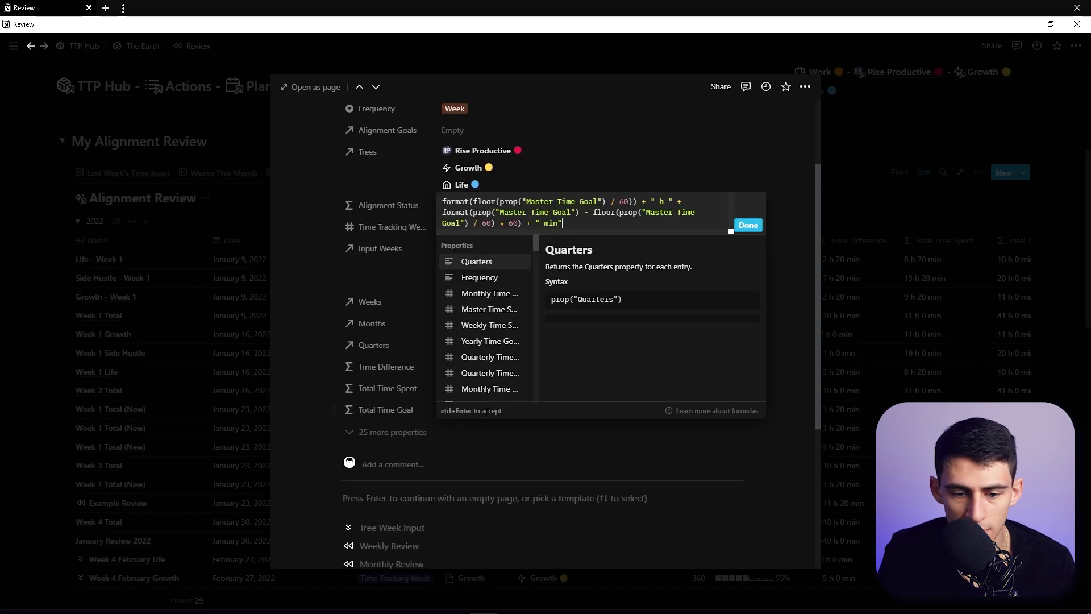
pyautogui.click(745, 233)
pyautogui.click(387, 431)
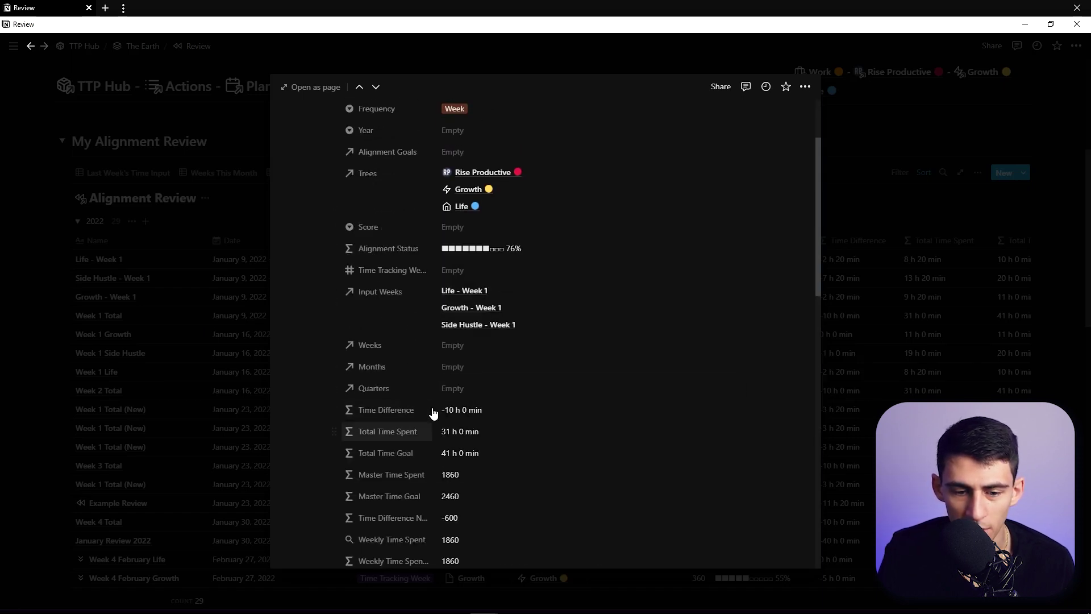
pyautogui.scroll(-1, 461, 402)
pyautogui.scroll(-3, 498, 361)
pyautogui.click(475, 307)
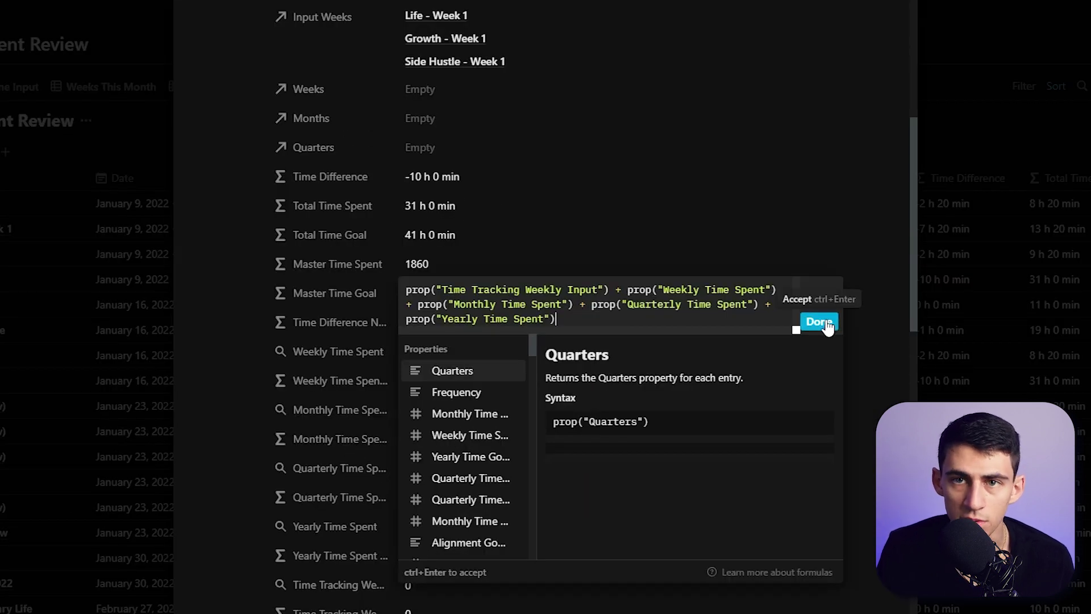
pyautogui.click(825, 325)
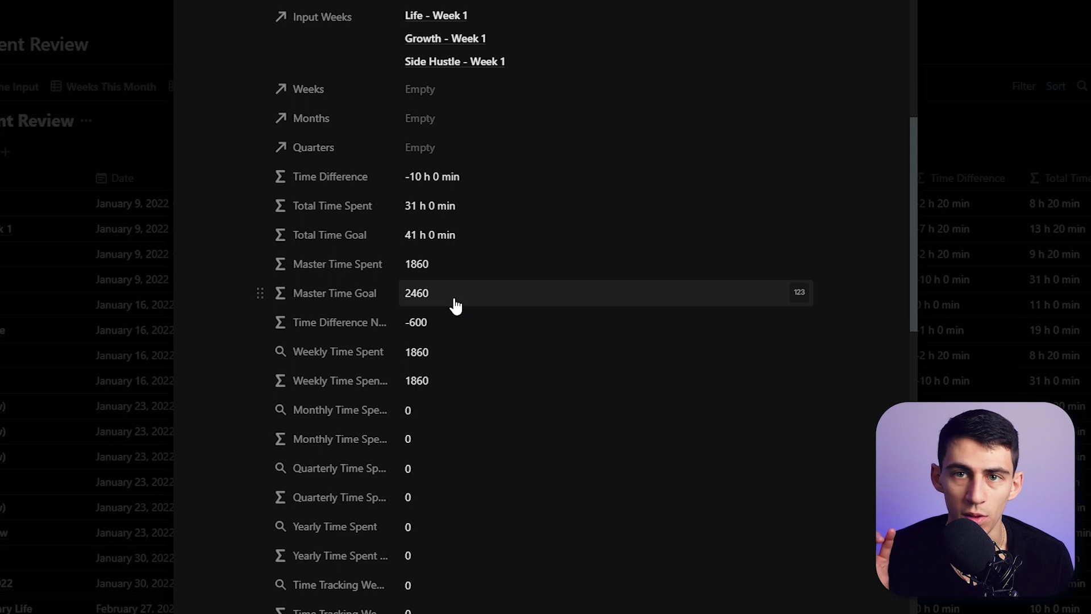